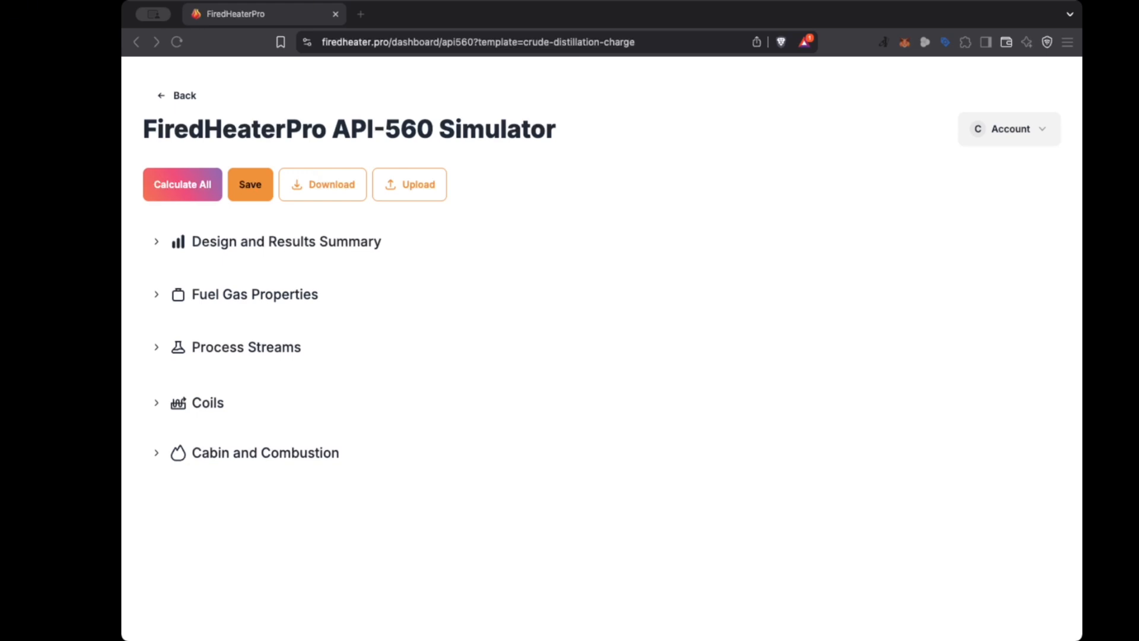
Expand the process streams section and review the prior crude's property table at 29 psia
left_click(157, 349)
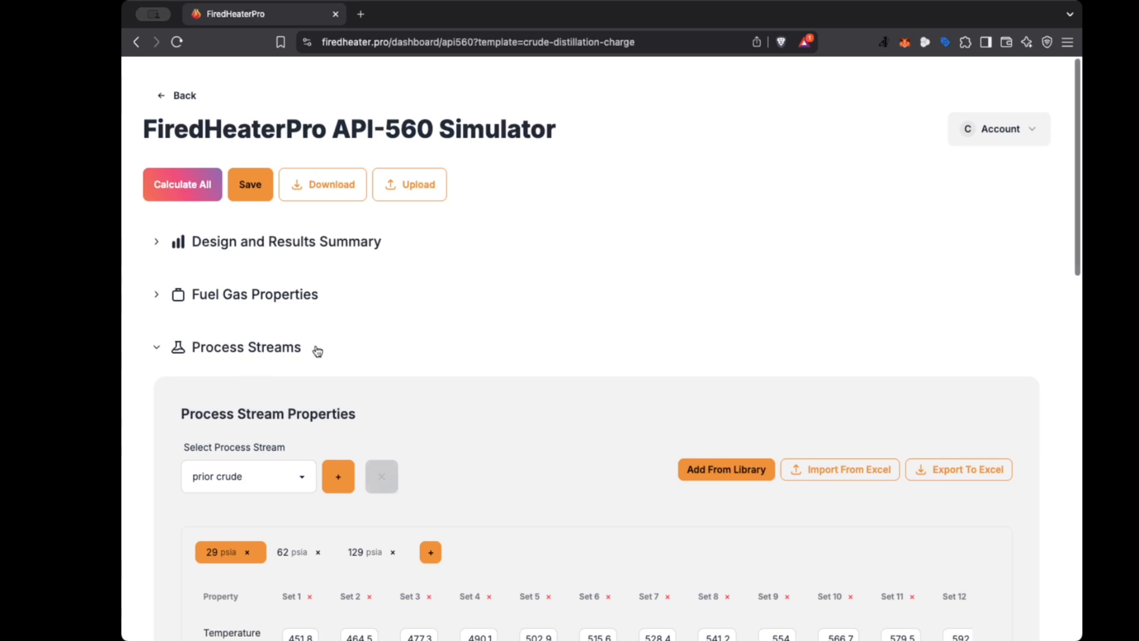
scroll(458, 389, "down", 5)
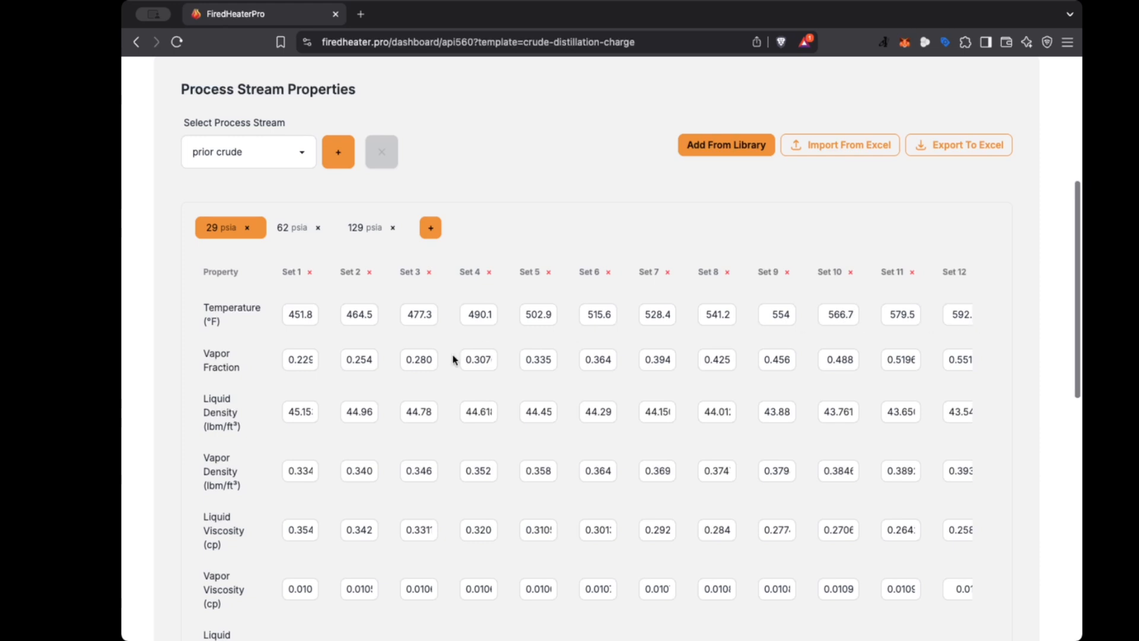
scroll(313, 380, "down", 4)
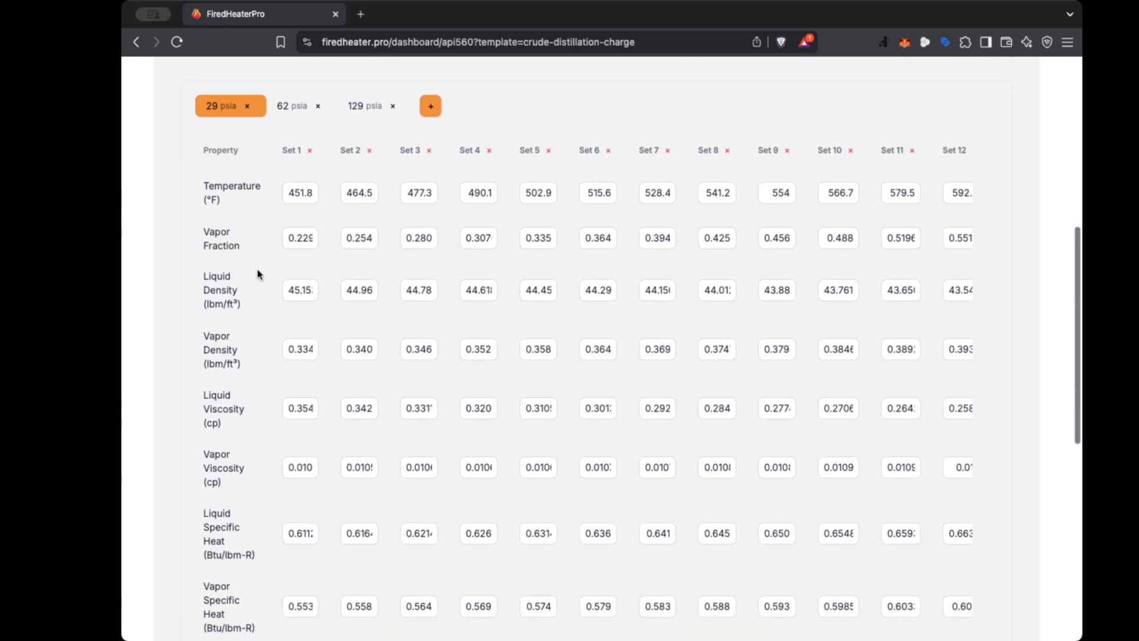
scroll(252, 279, "down", 2)
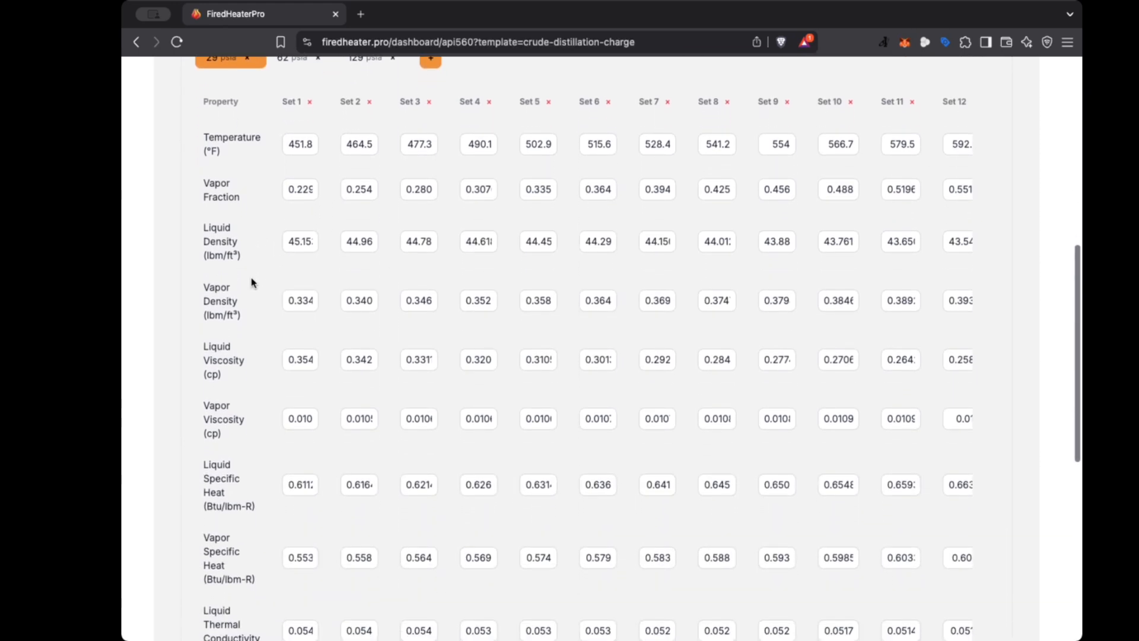
scroll(260, 332, "down", 4)
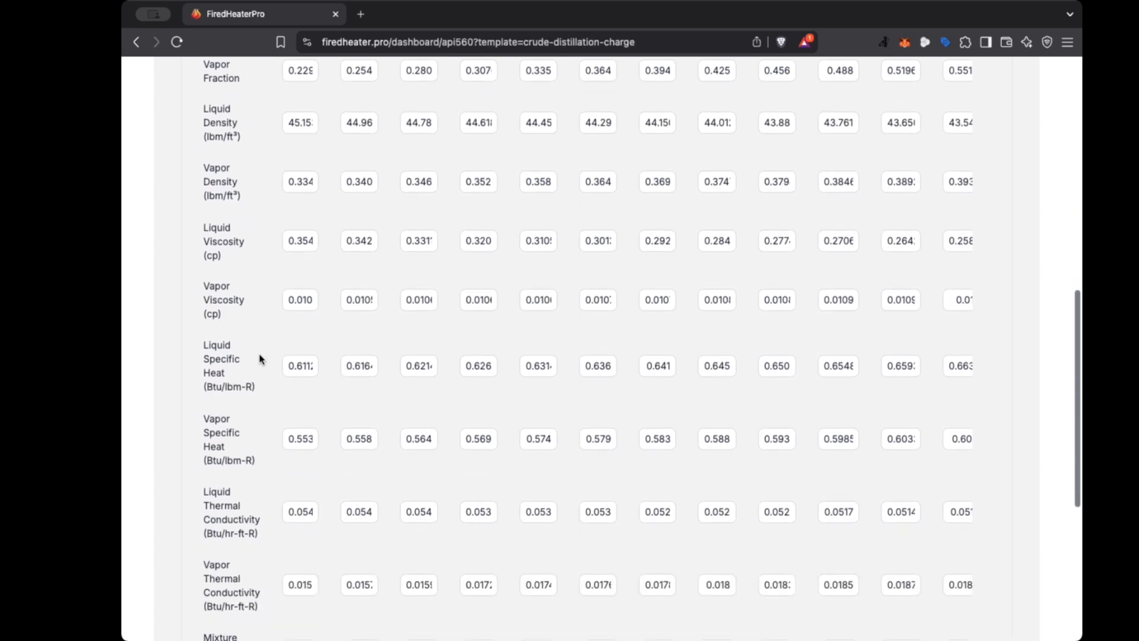
scroll(259, 358, "down", 10)
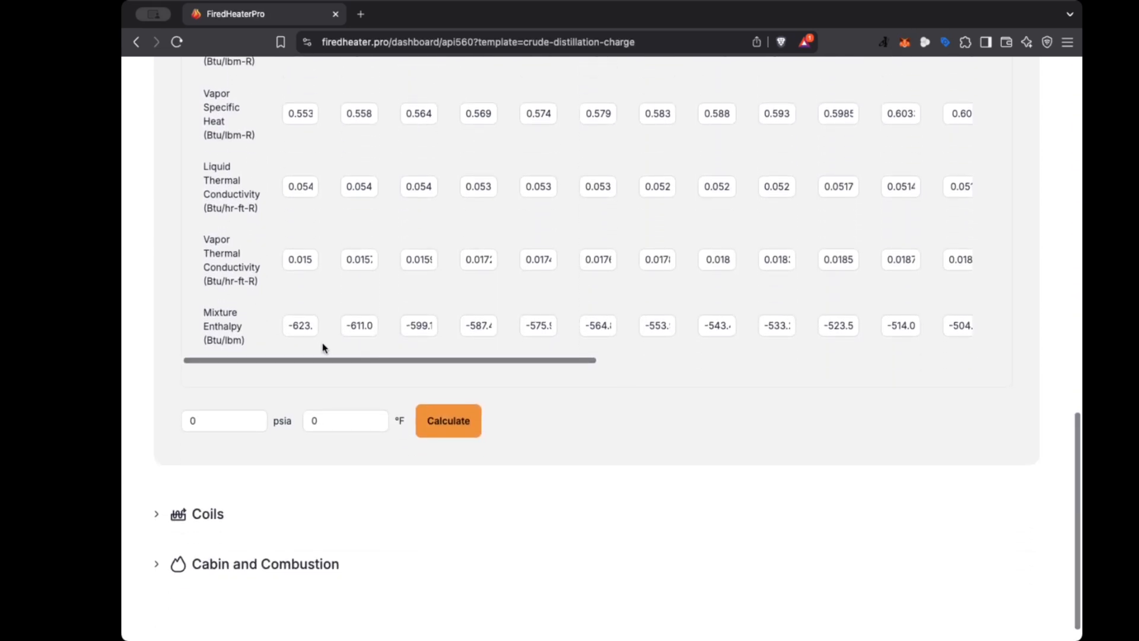
scroll(275, 424, "up", 15)
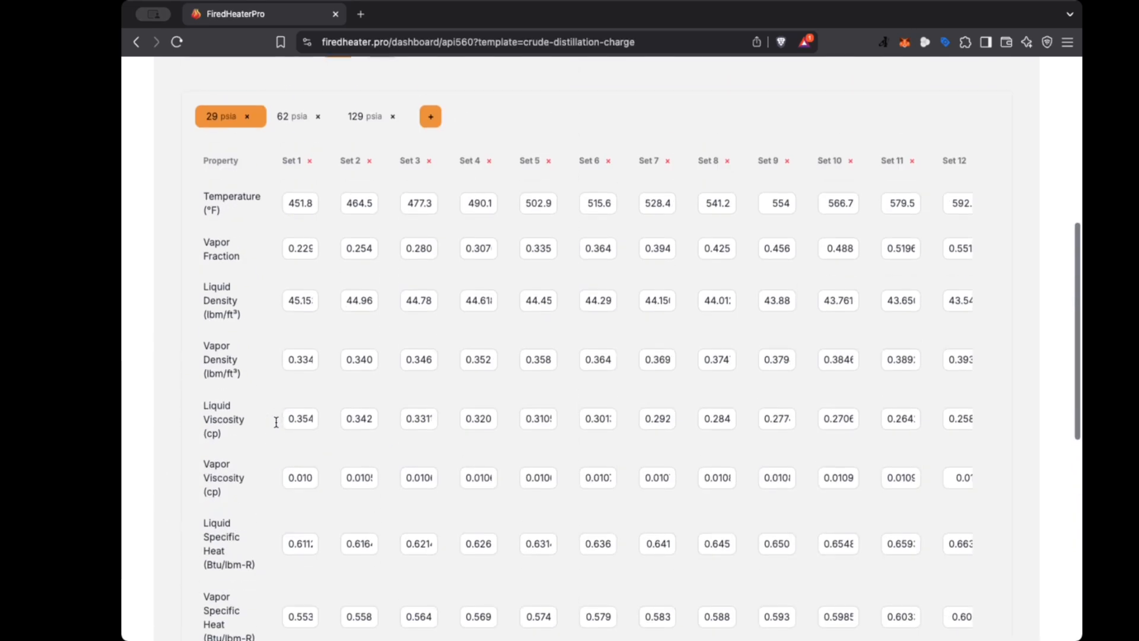
scroll(275, 422, "up", 8)
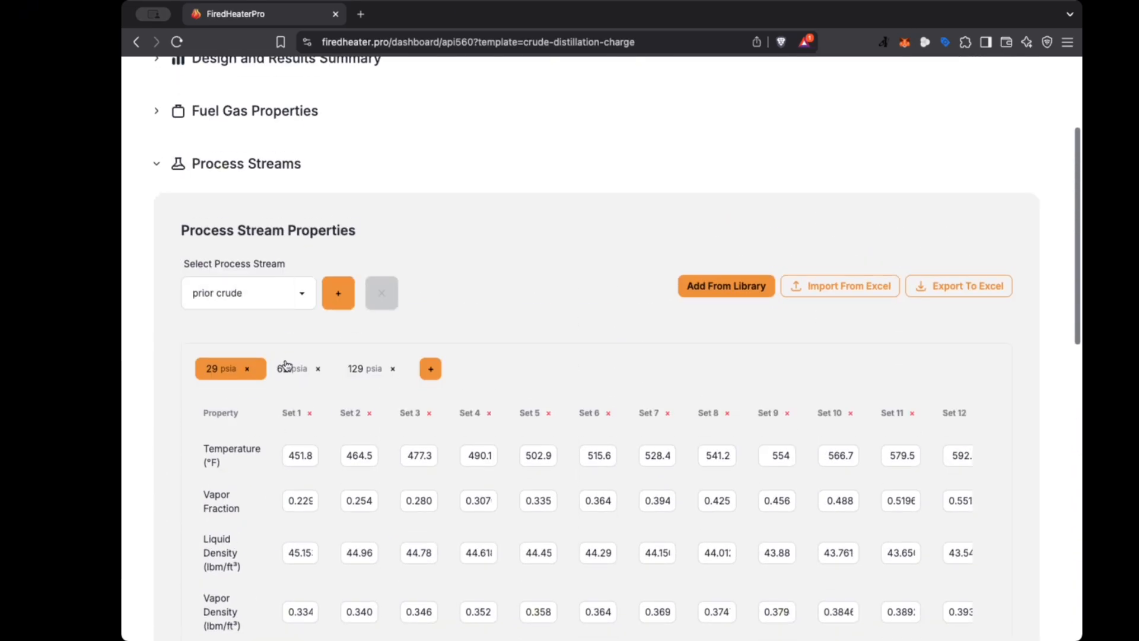
Compare the prior crude's property tables at 62 psia and 129 psia with the one at 29 psia
left_click(288, 372)
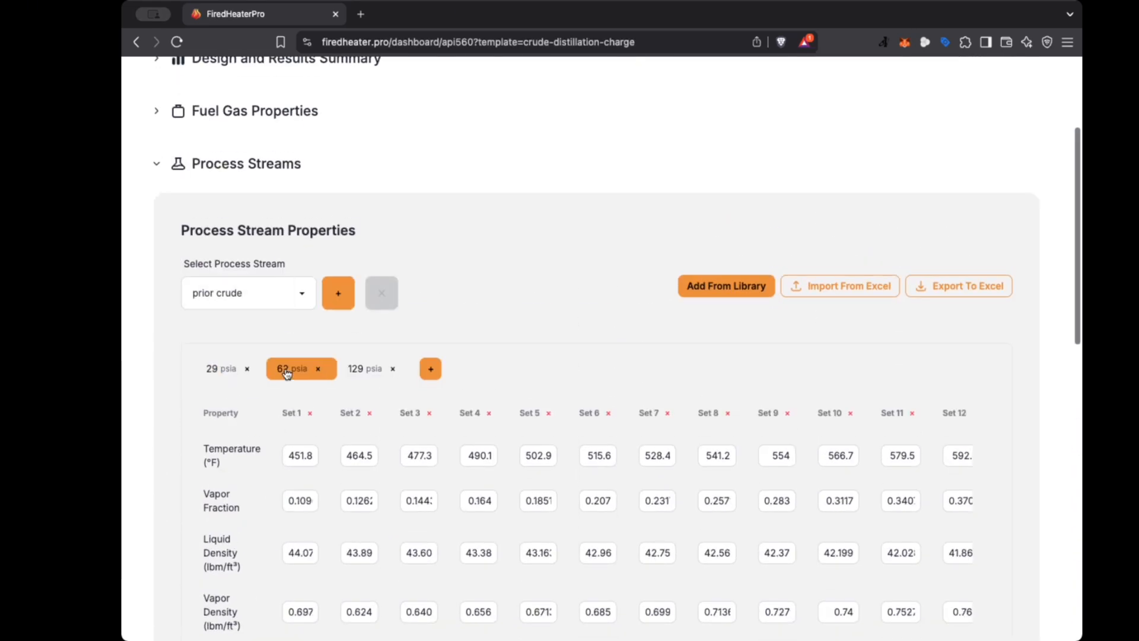
left_click(363, 371)
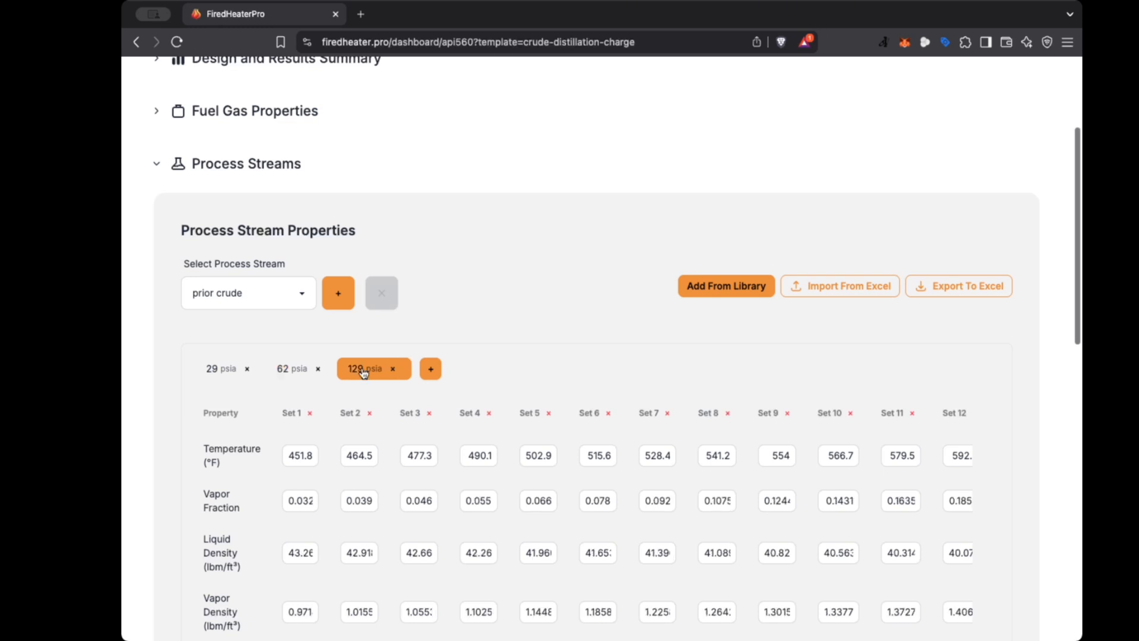
left_click(287, 372)
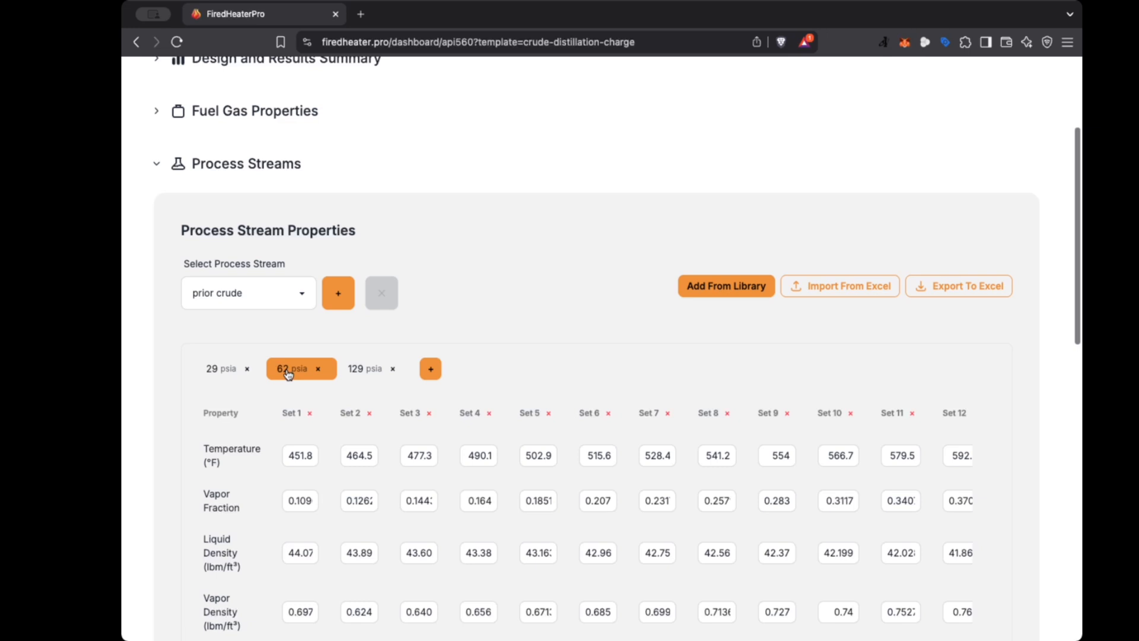
left_click(221, 369)
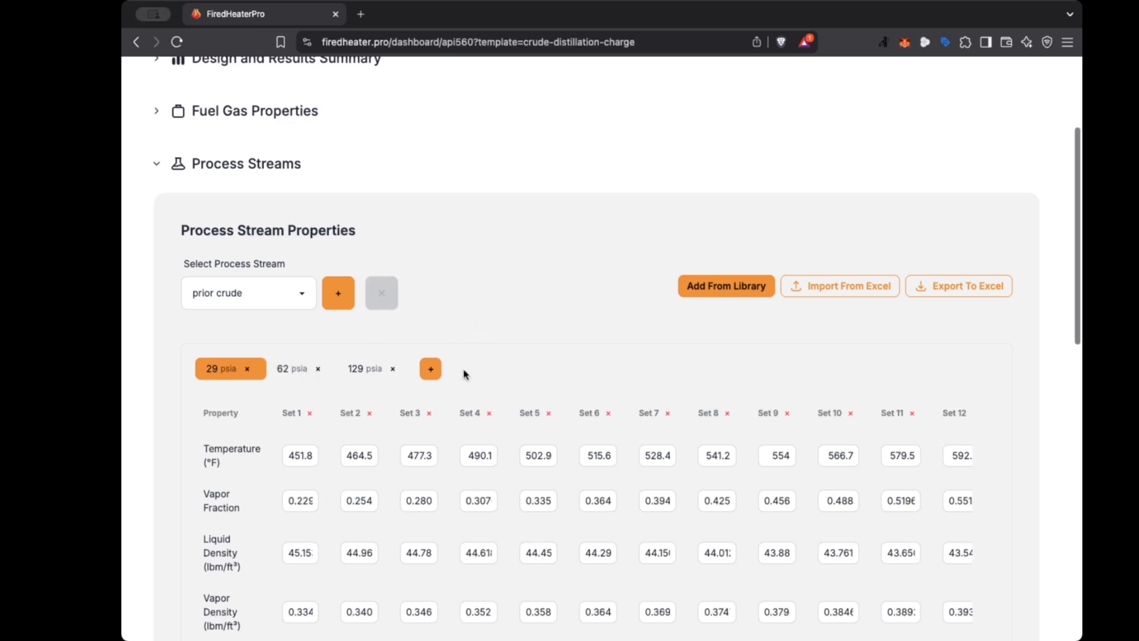
scroll(652, 447, "down", 3)
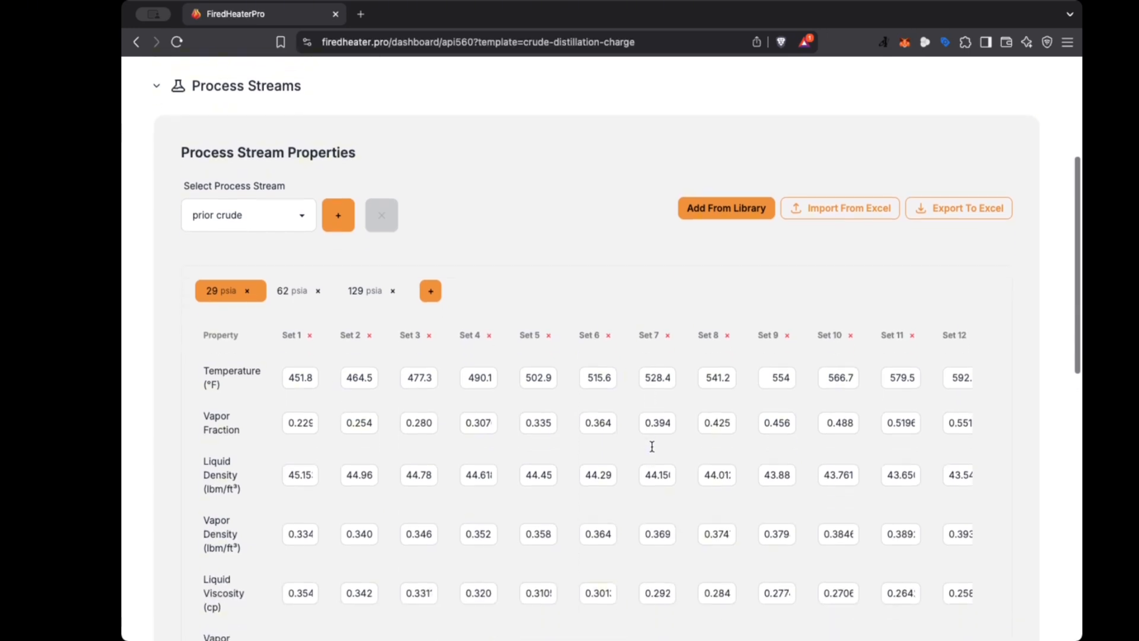
scroll(652, 446, "down", 4)
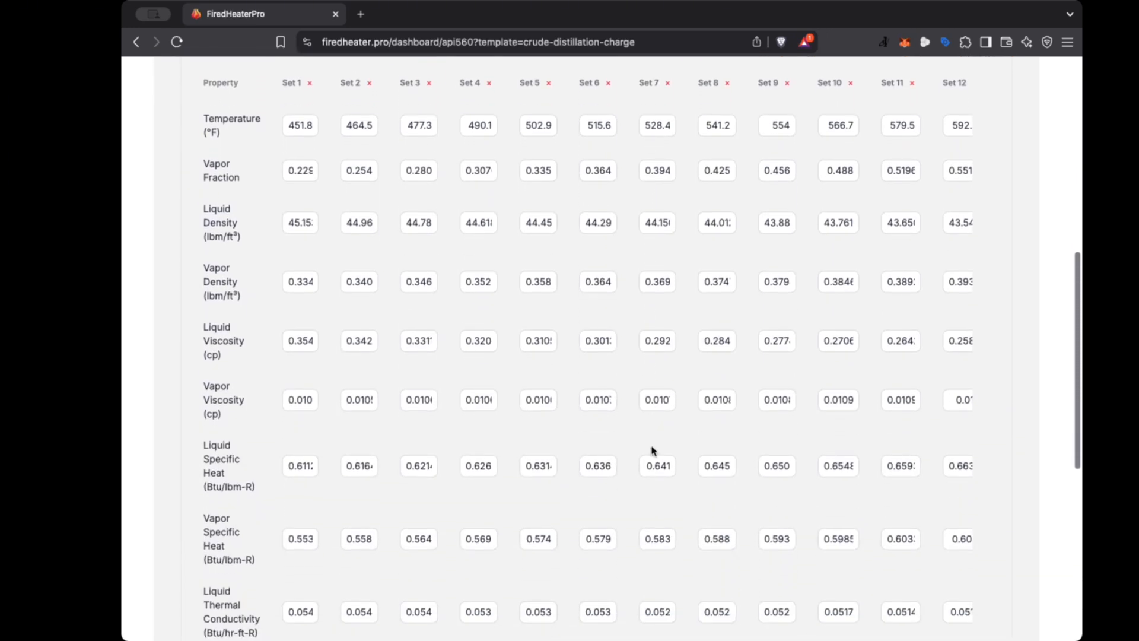
scroll(652, 451, "down", 1)
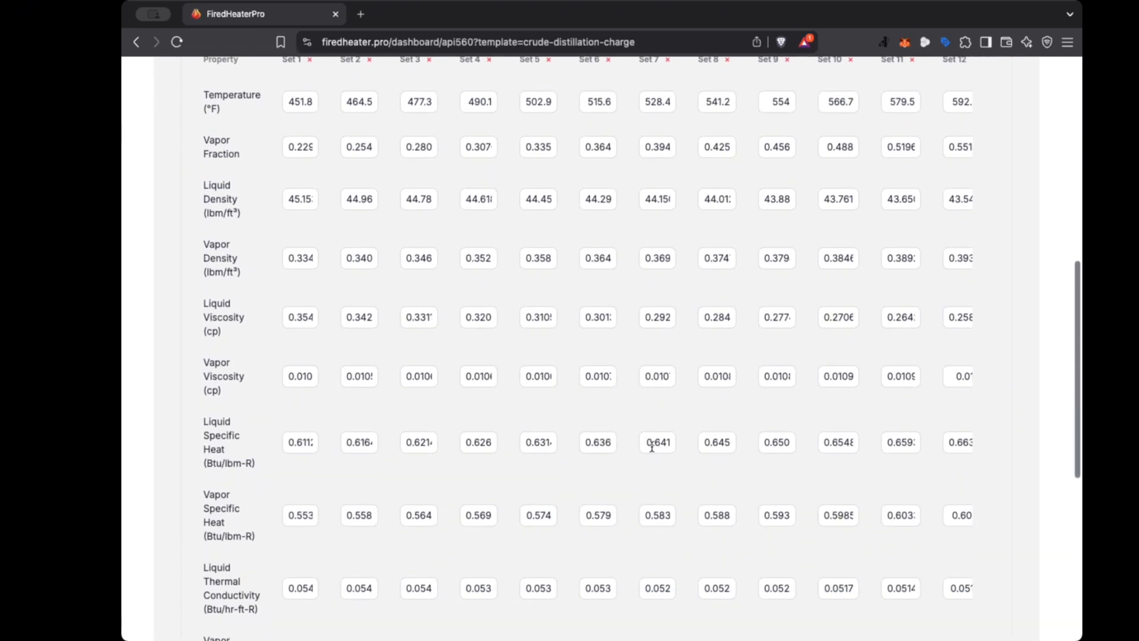
scroll(652, 446, "up", 2)
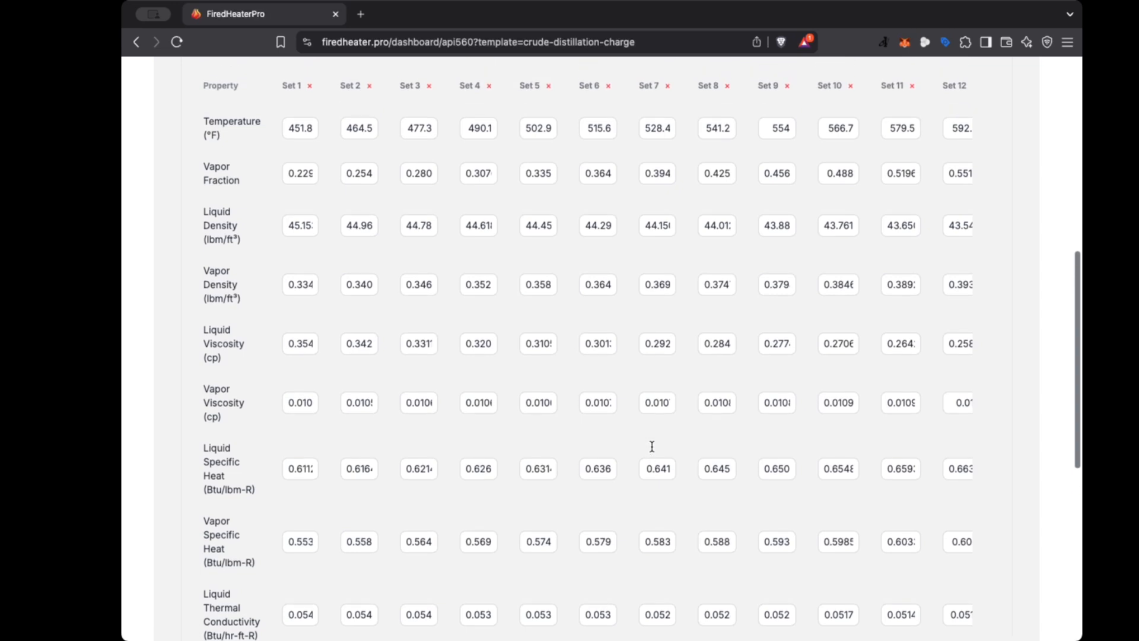
scroll(652, 446, "up", 4)
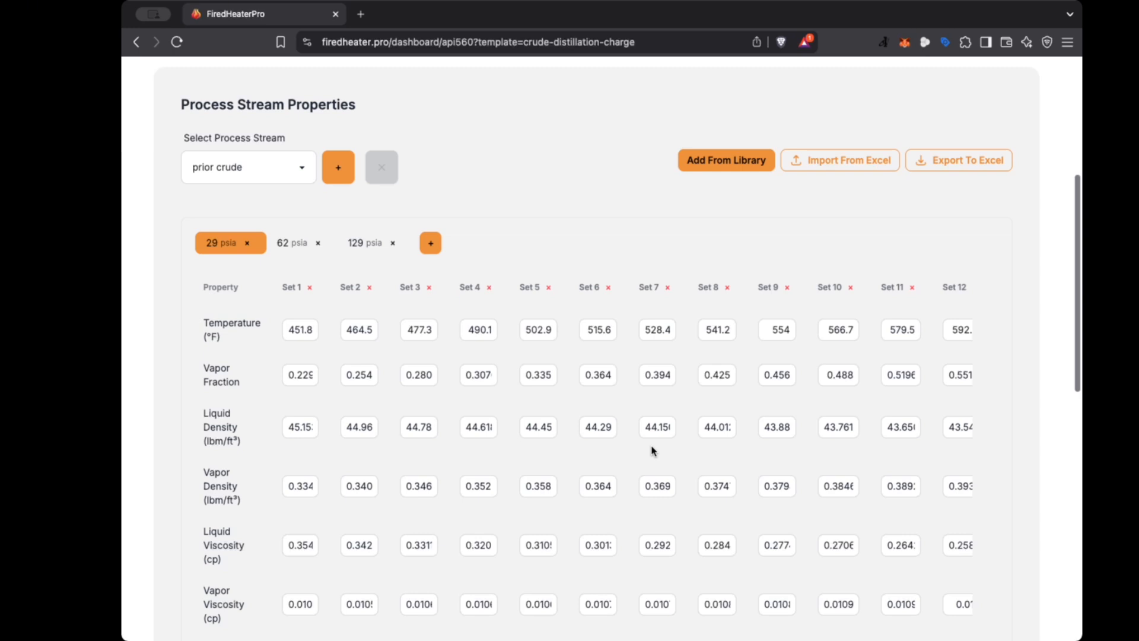
scroll(418, 388, "up", 1)
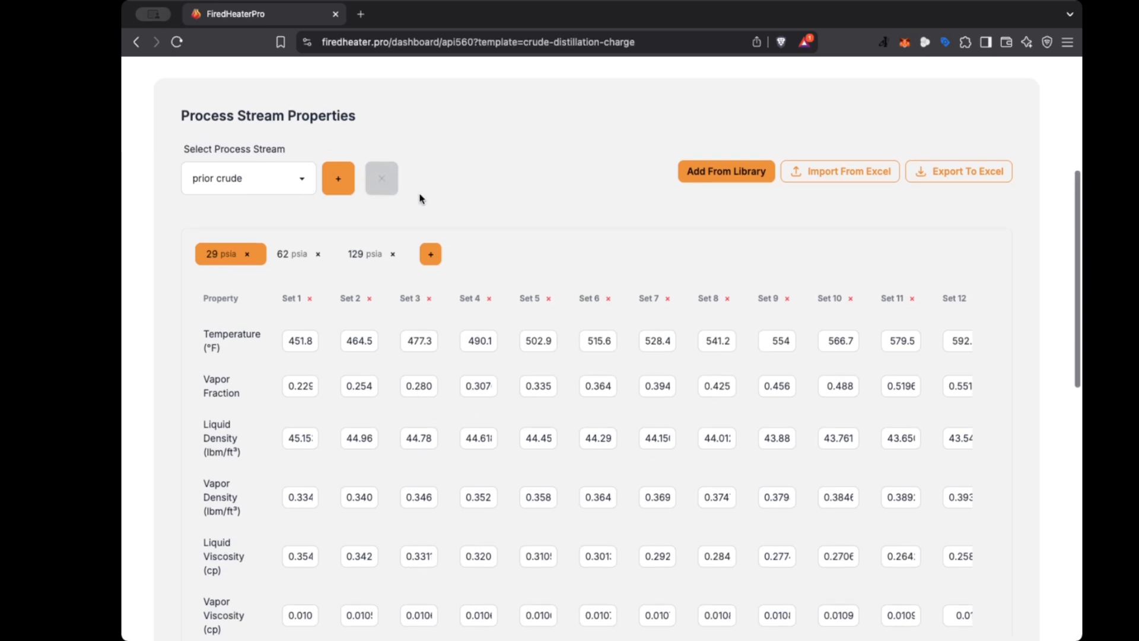
Create a process stream named "new stream"
left_click(336, 189)
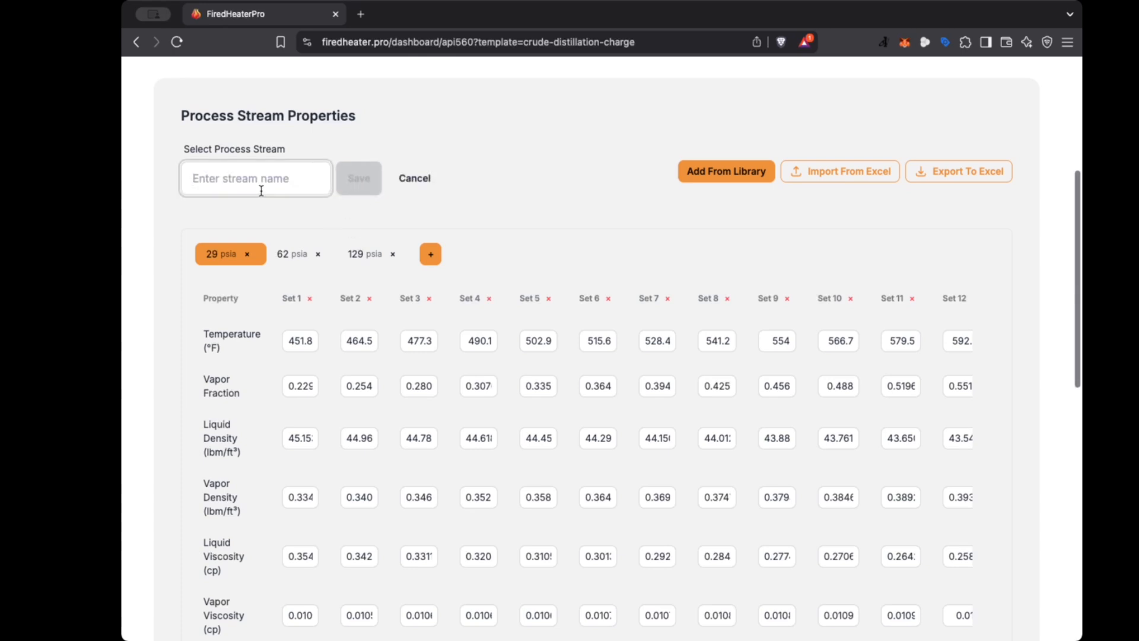
type("new stream")
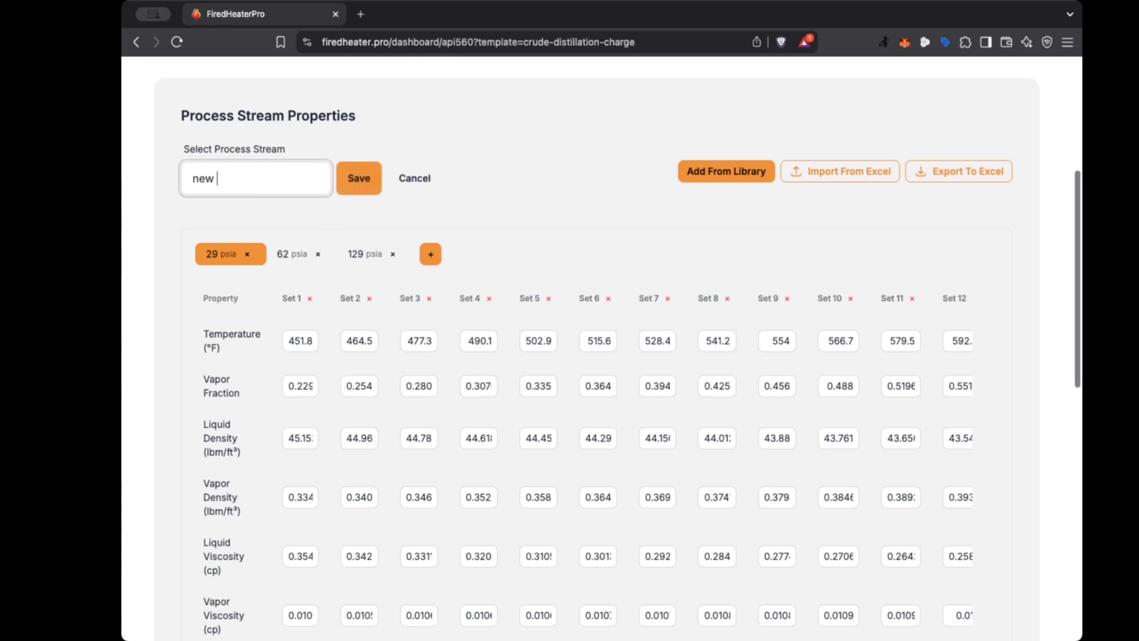
left_click(358, 177)
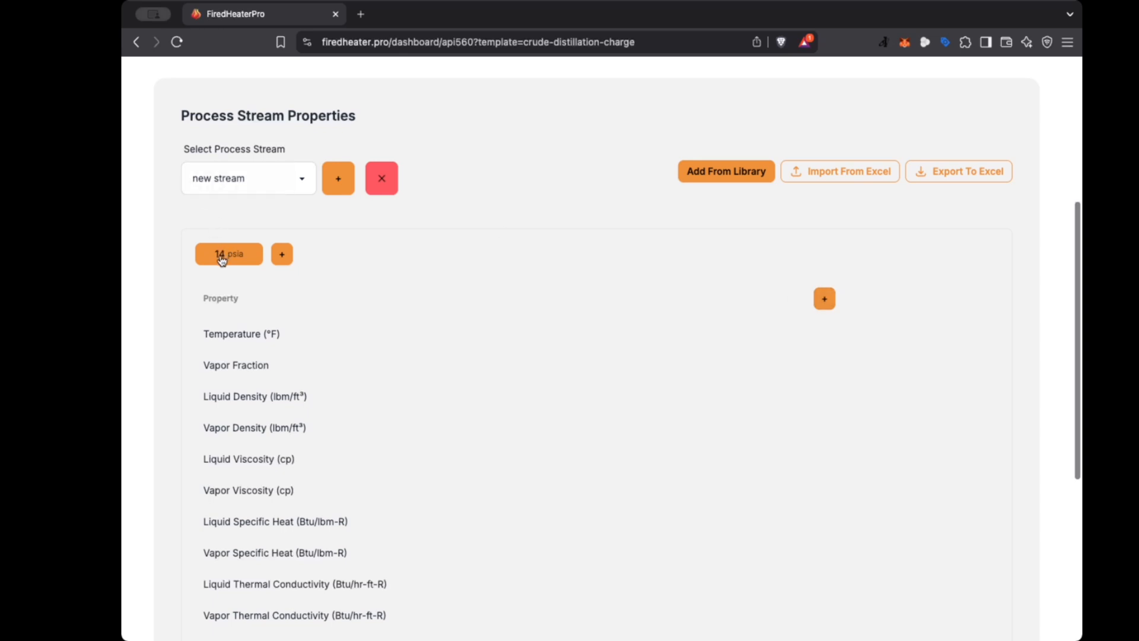
Add a second pressure level to the new stream and create three property sets under the 14 psia level
left_click(282, 254)
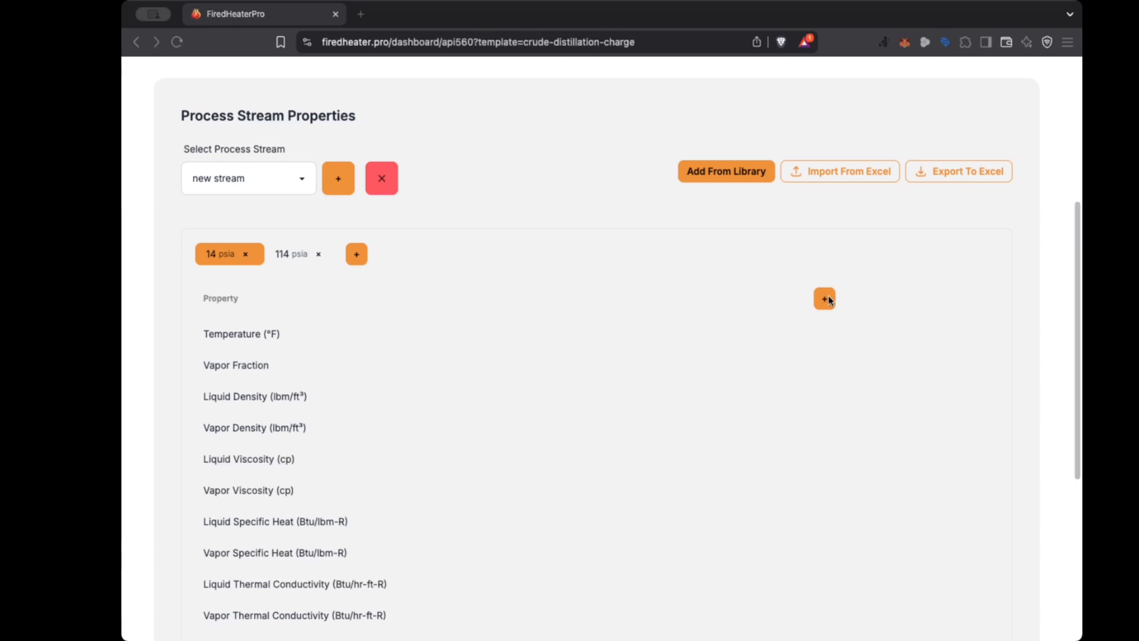
left_click(825, 301)
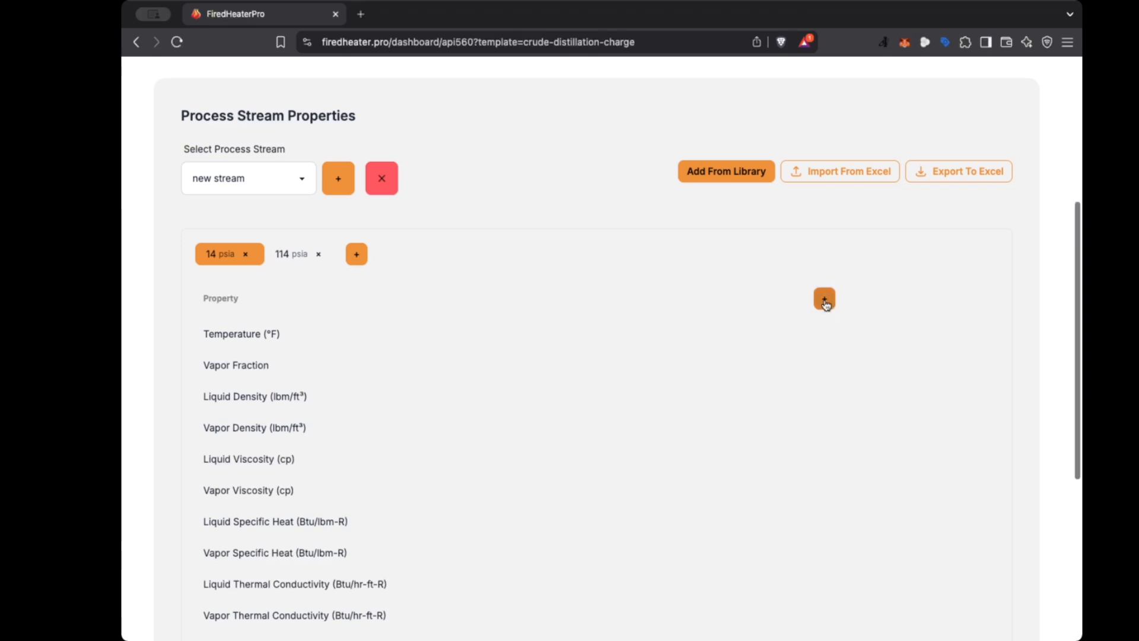
left_click(825, 301)
left_click(891, 301)
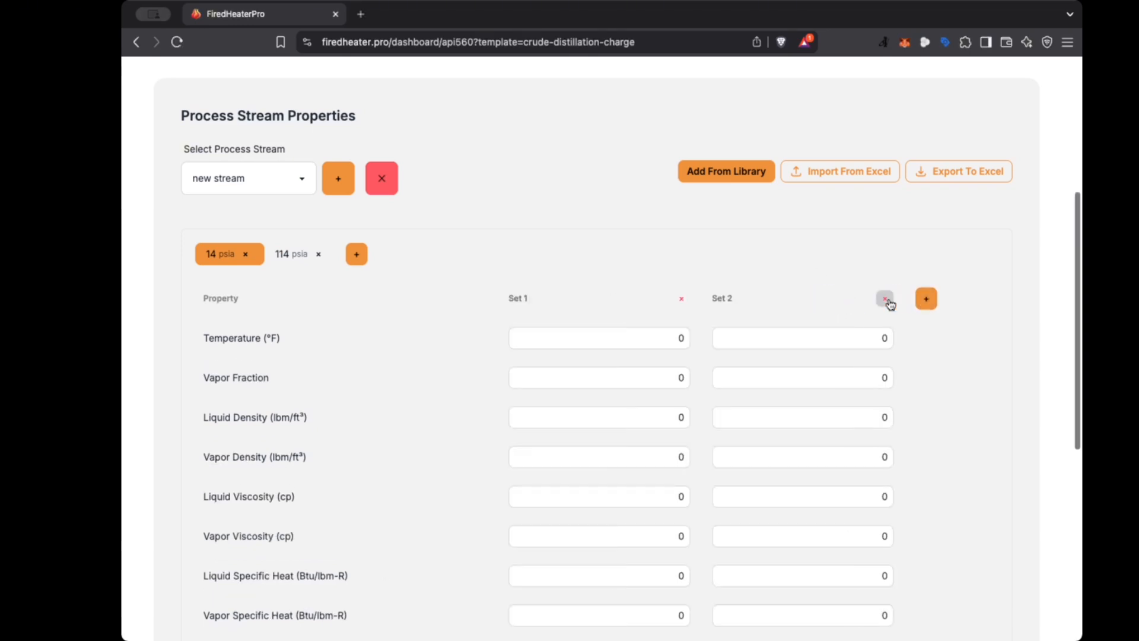
left_click(926, 302)
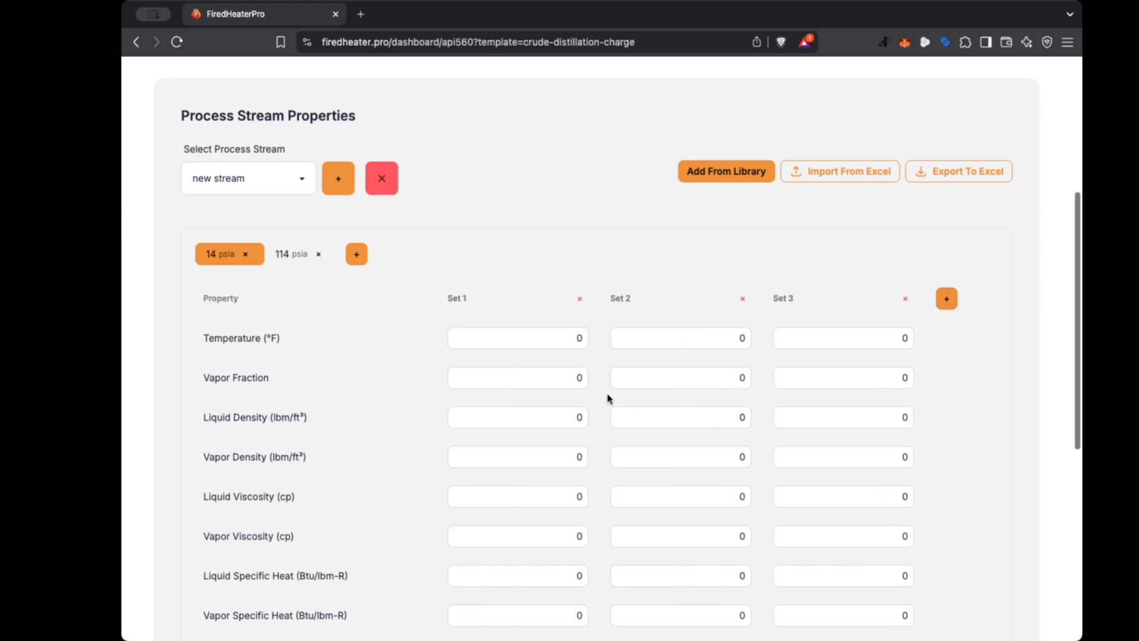
Set the 14 psia temperatures of Sets 1, 2 and 3 to 200, 300 and 400 °F
left_click(557, 339)
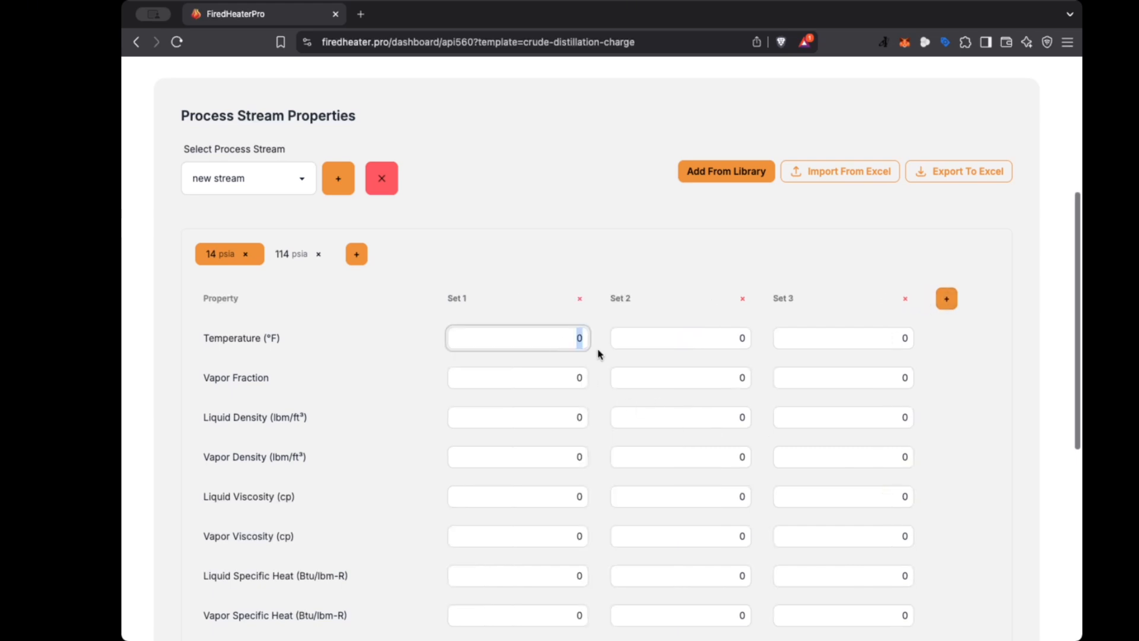
type("100")
type("2")
type("2")
type("00")
left_click(734, 341)
left_click_drag(735, 340, 729, 342)
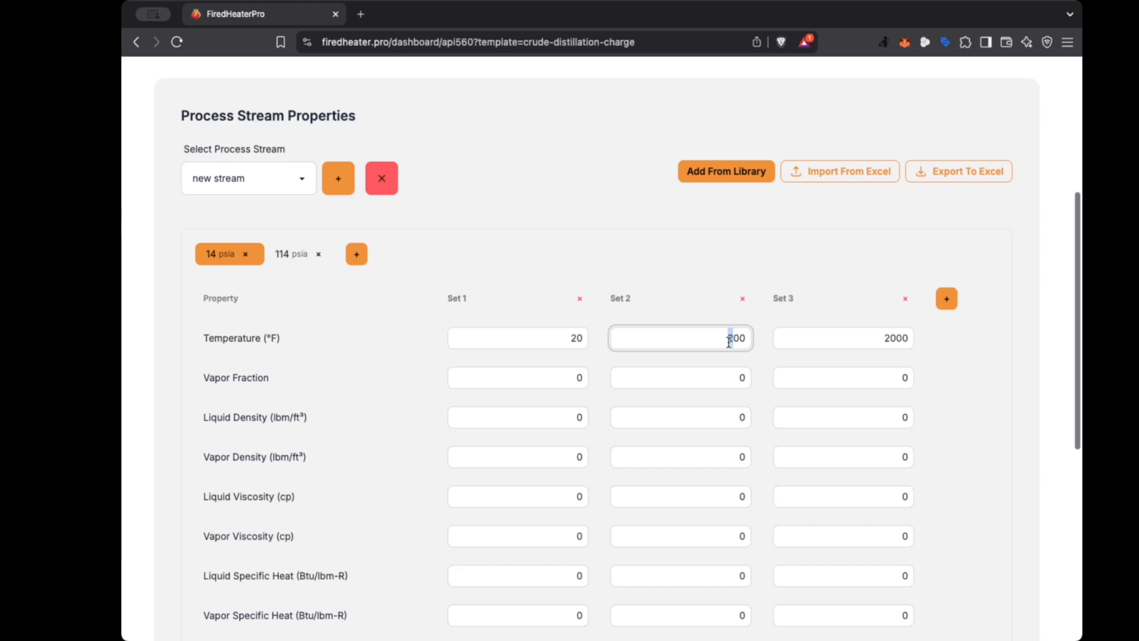
type("3")
left_click(885, 341)
left_click_drag(885, 341, 895, 337)
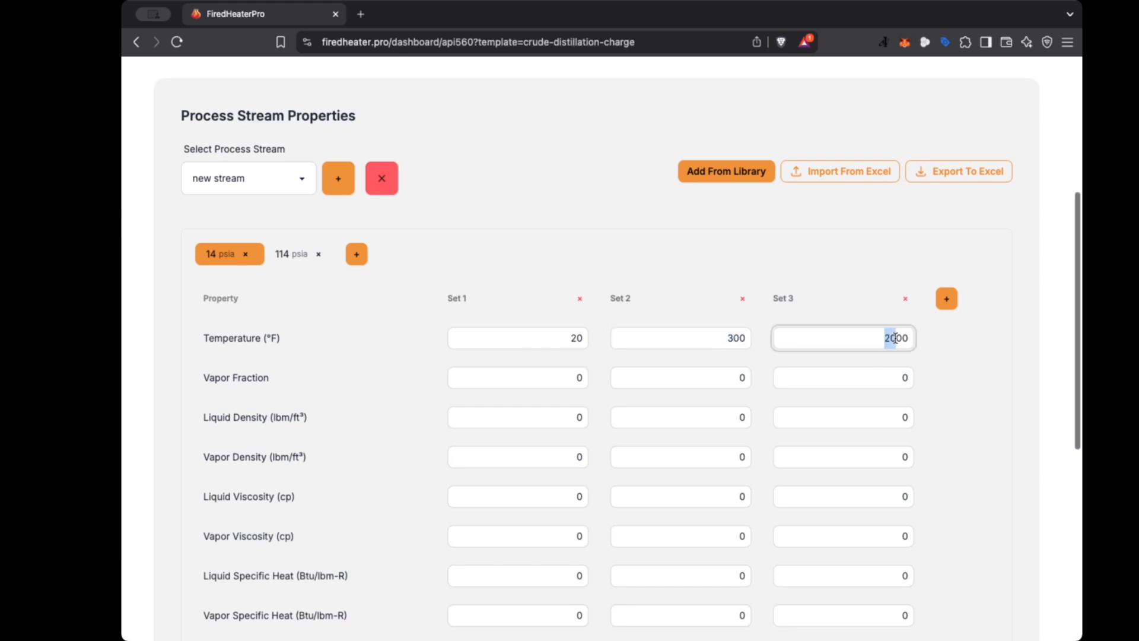
type("4")
left_click(575, 336)
type("0")
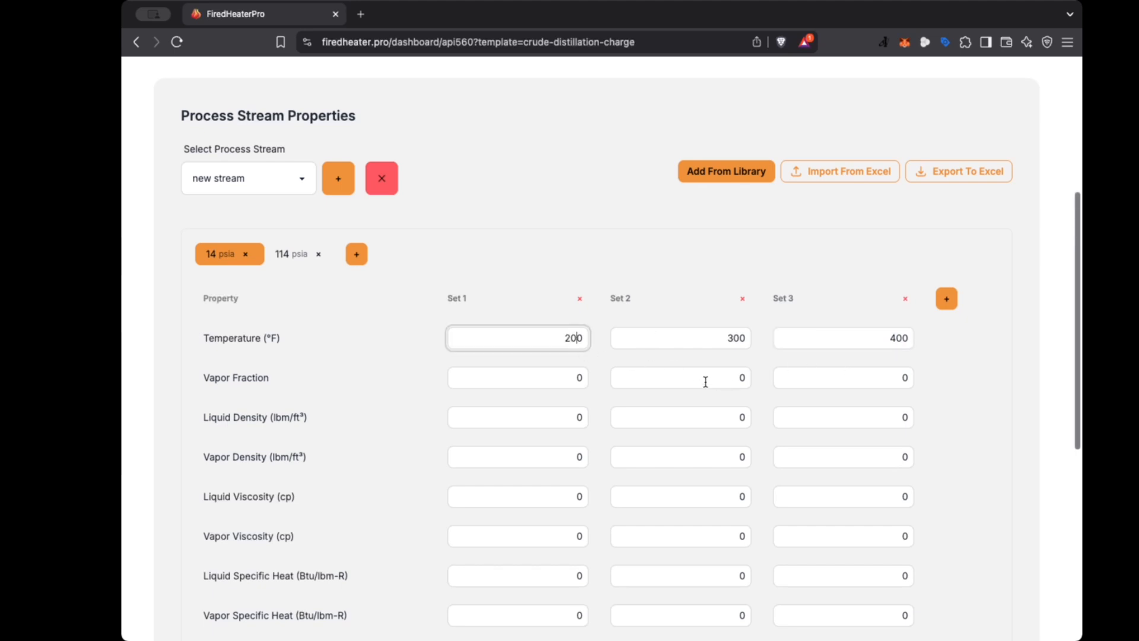
Set the 14 psia vapor fractions of Sets 1, 2 and 3 to .50, .60 and .70
left_click(702, 381)
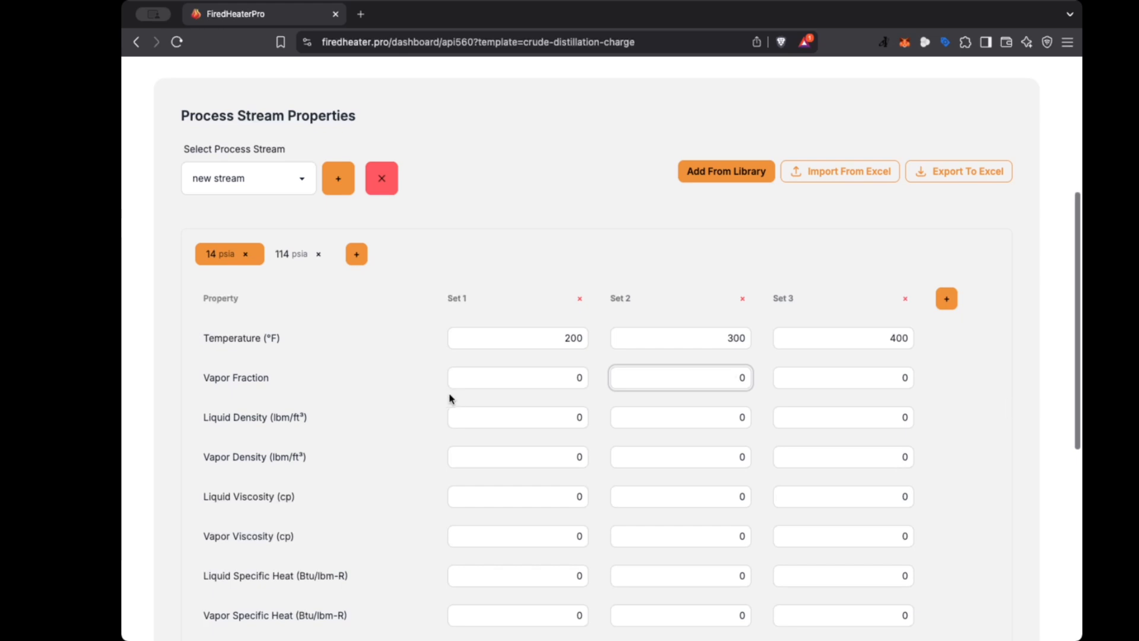
left_click(564, 376)
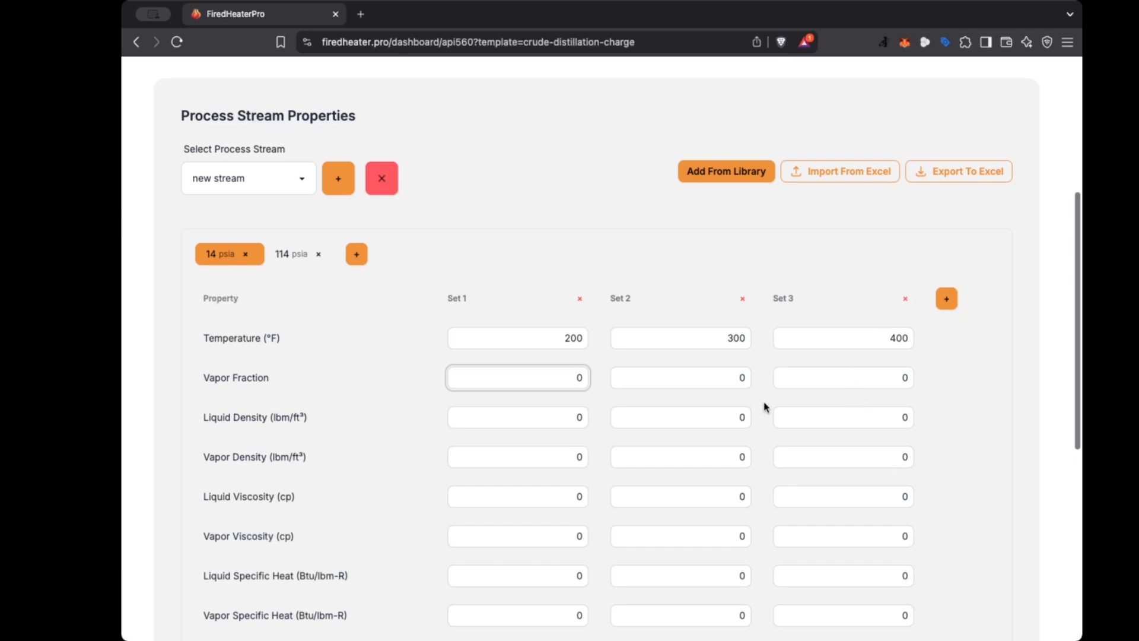
scroll(655, 413, "down", 2)
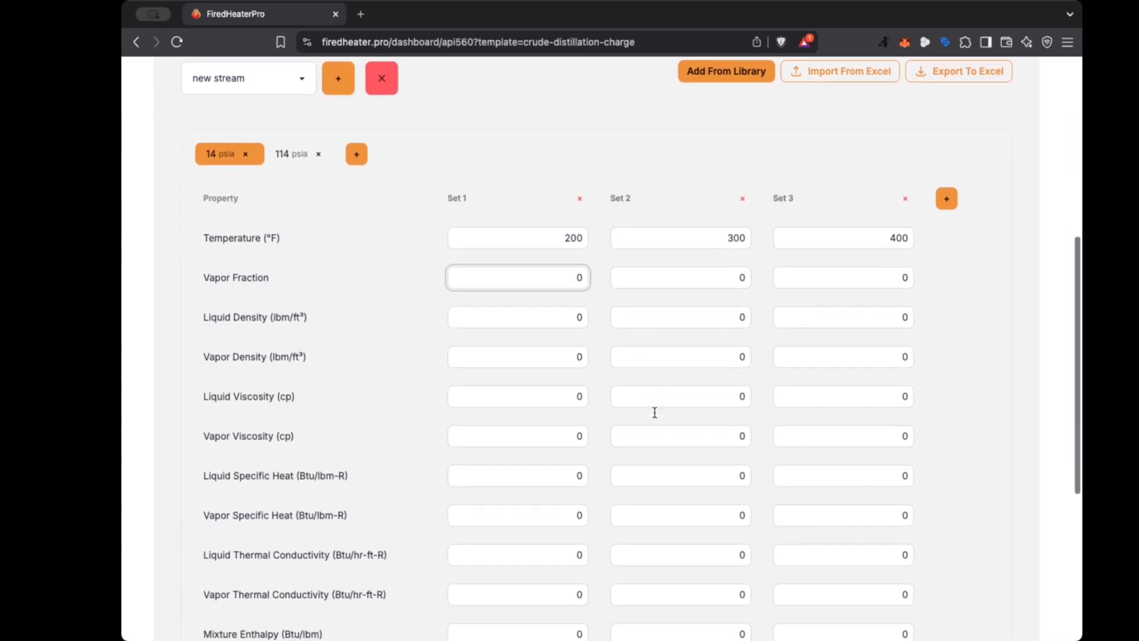
left_click(554, 287)
type(".5")
left_click(730, 280)
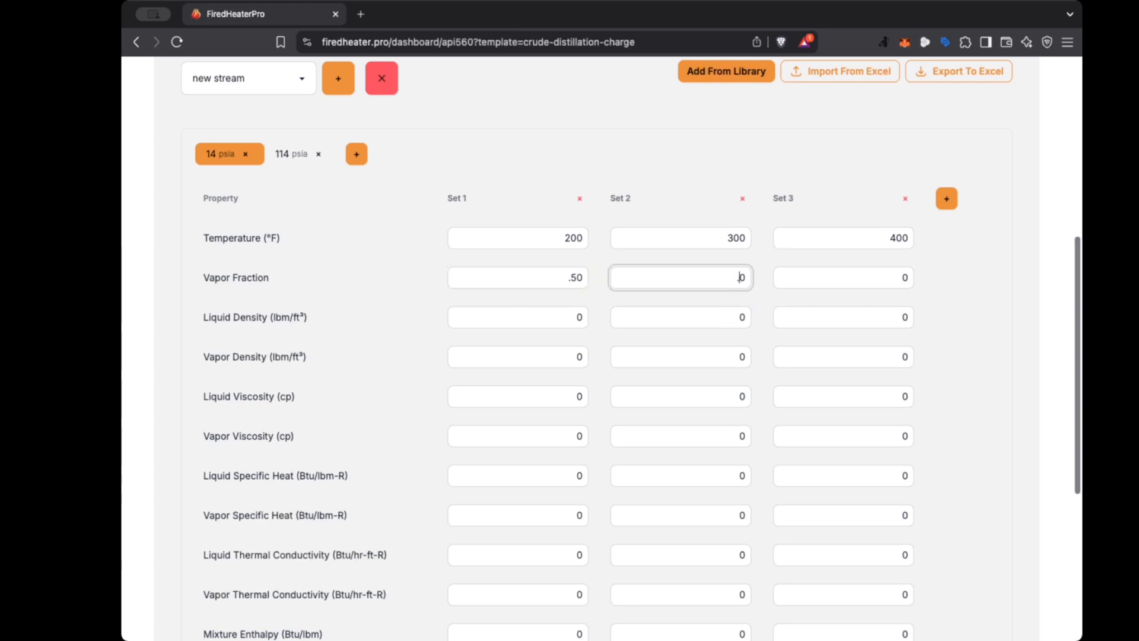
type(".6")
left_click(867, 283)
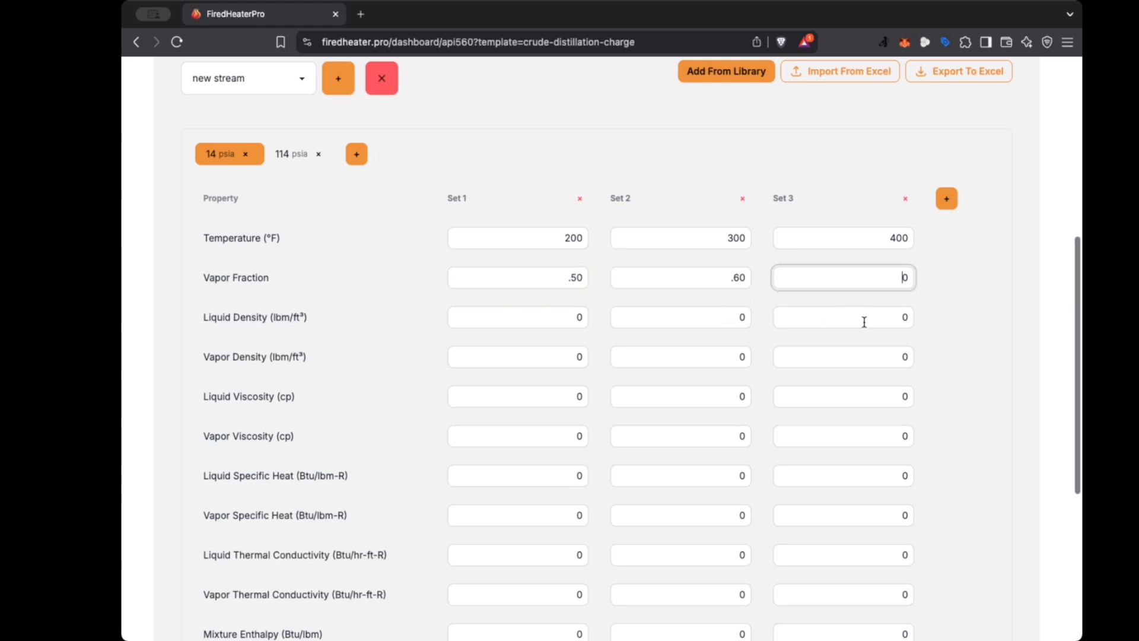
type(".7")
left_click(996, 310)
scroll(849, 517, "up", 2)
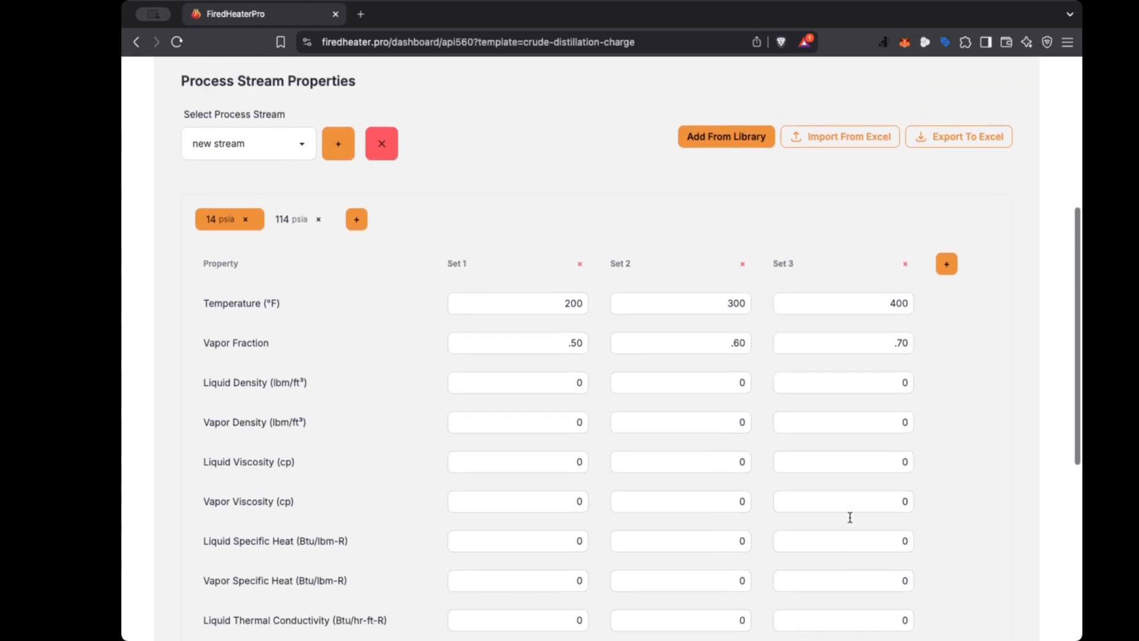
Delete the process stream named "new stream"
left_click(383, 146)
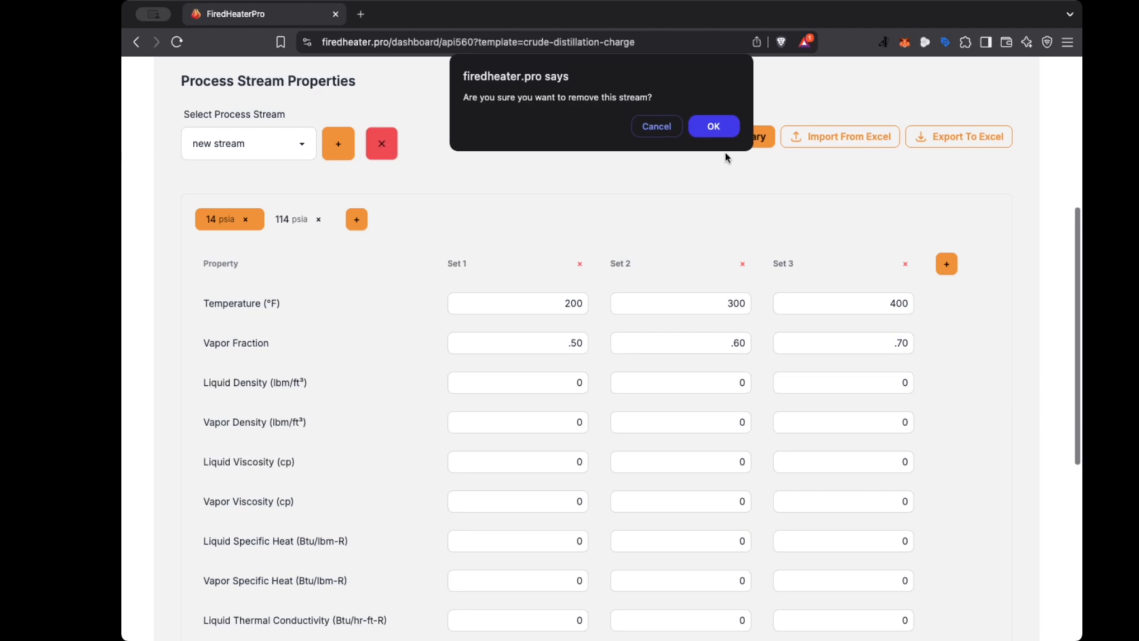
left_click(714, 127)
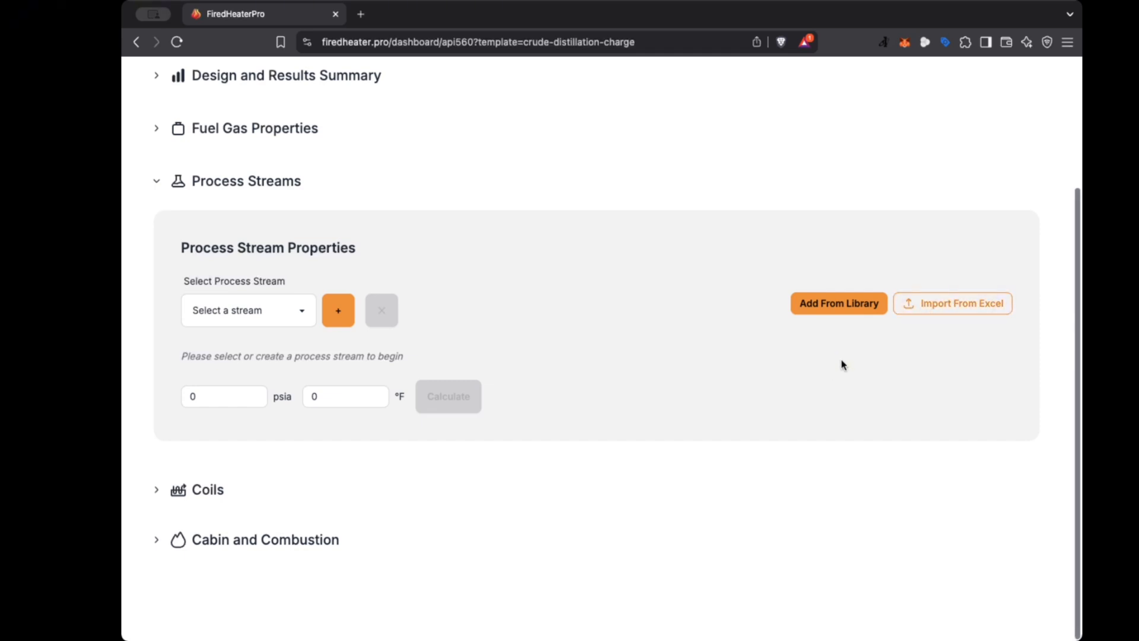
Import the New Crude Excel file as a process stream and look through its 29 psia property table
left_click(912, 308)
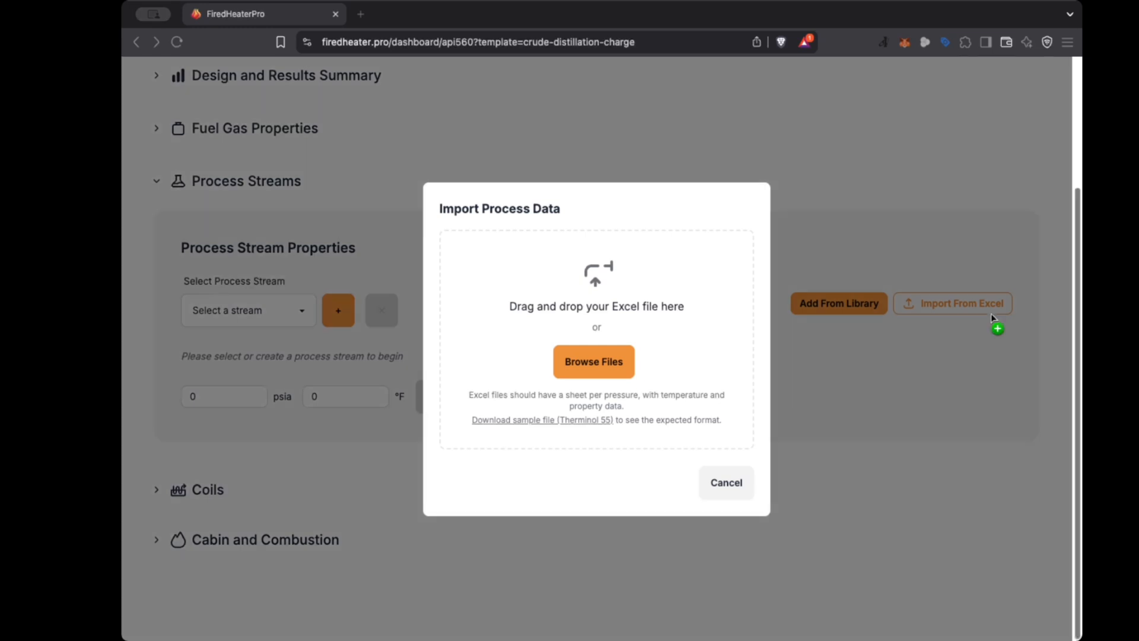
left_click_drag(997, 322, 654, 269)
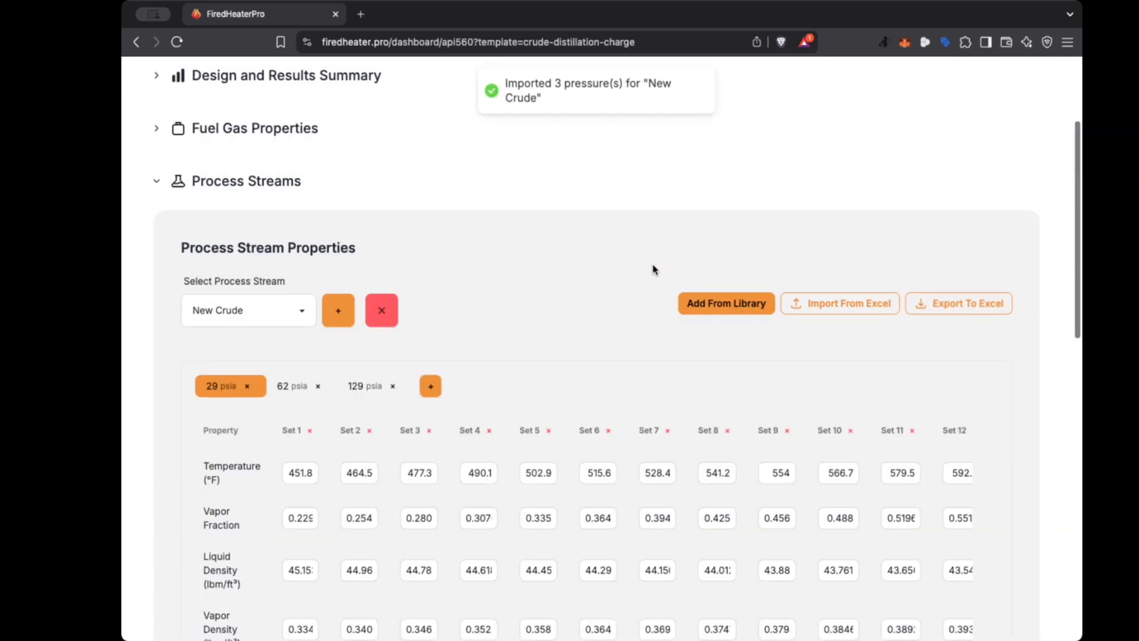
scroll(796, 463, "down", 4)
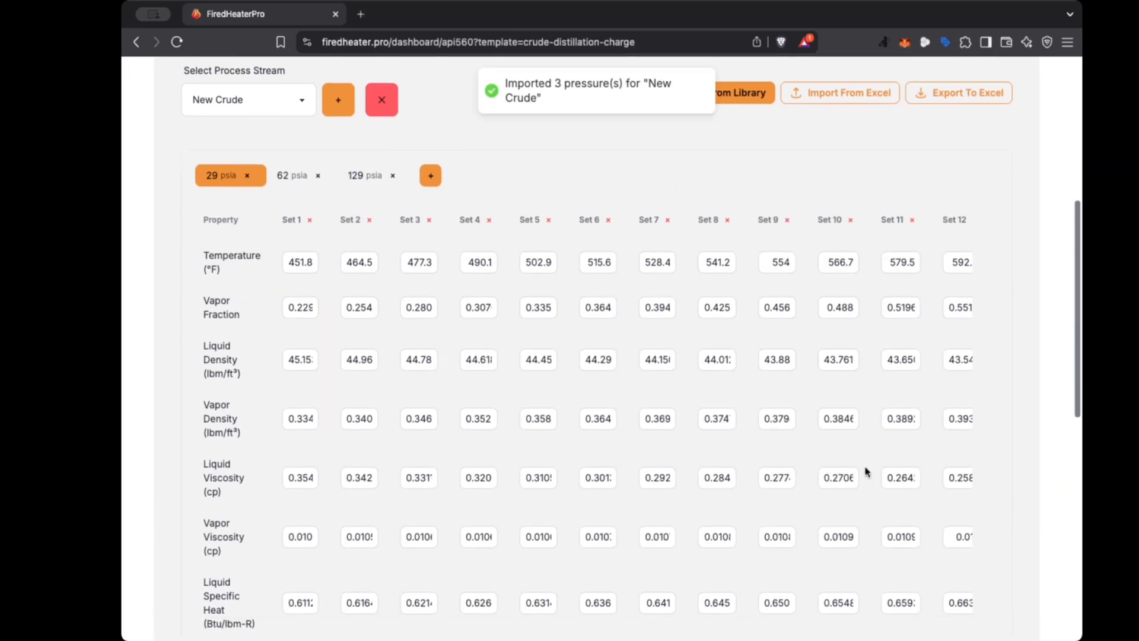
scroll(866, 472, "down", 10)
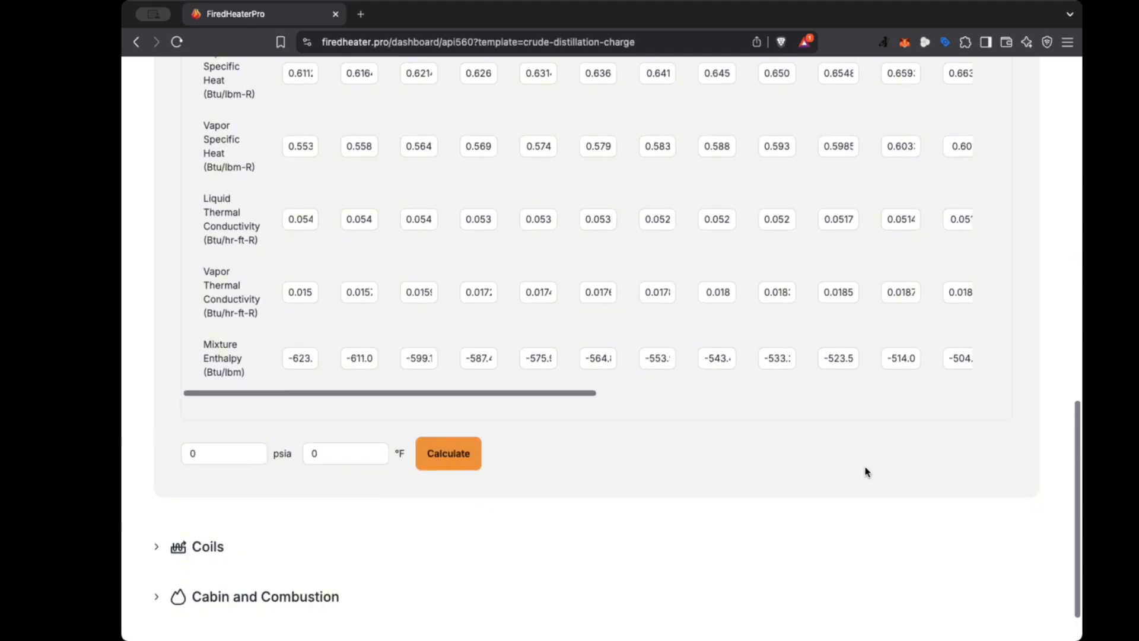
scroll(865, 472, "up", 14)
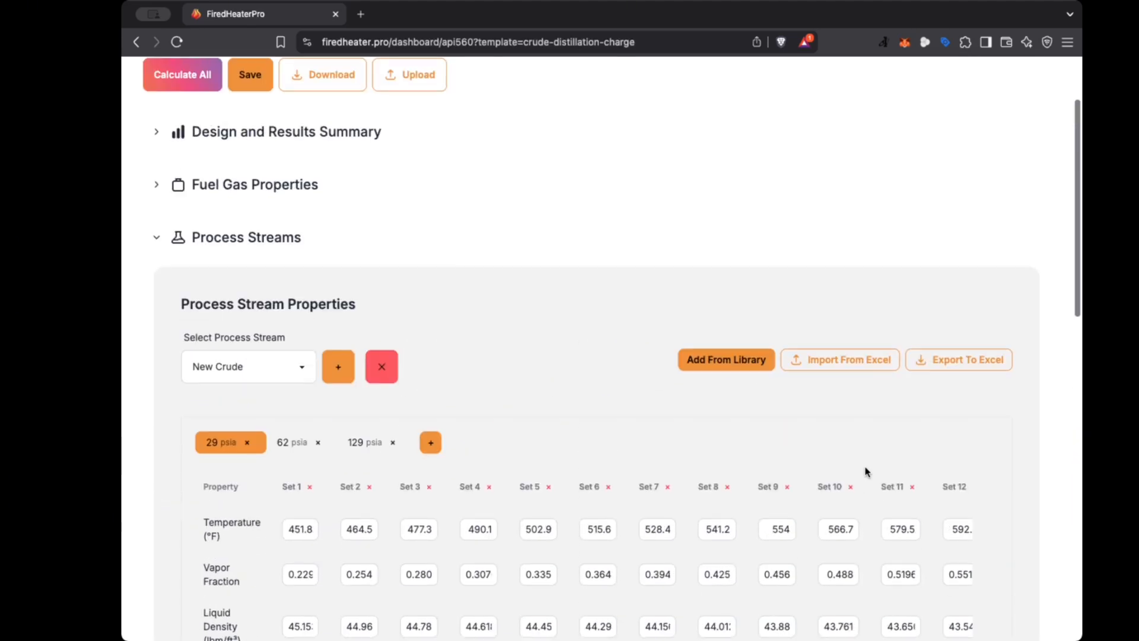
scroll(510, 454, "down", 1)
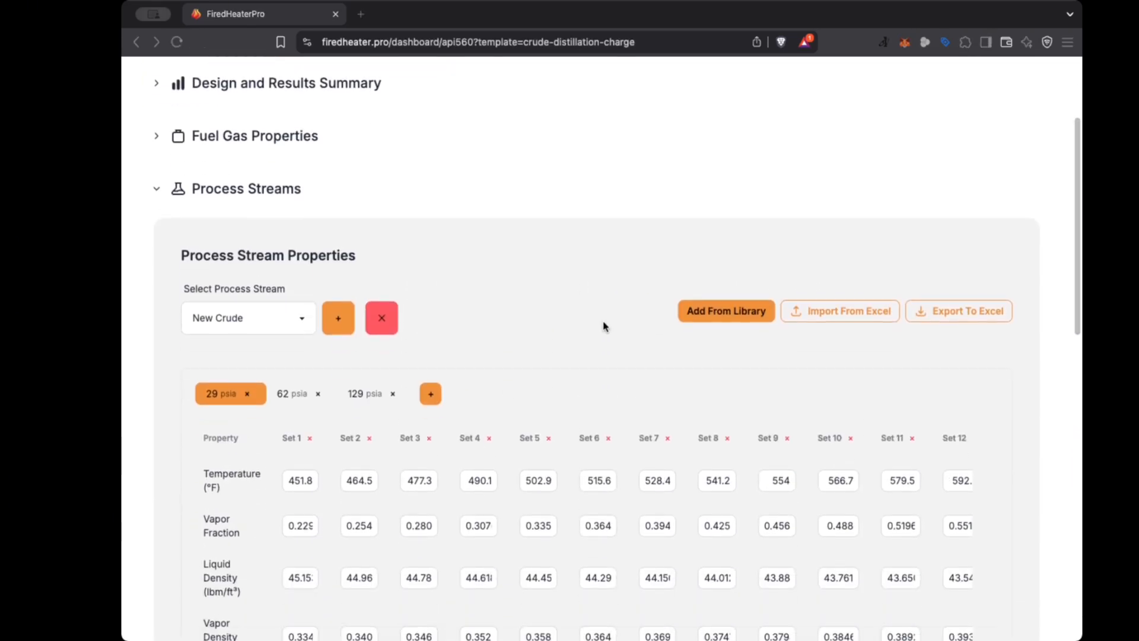
left_click(606, 356)
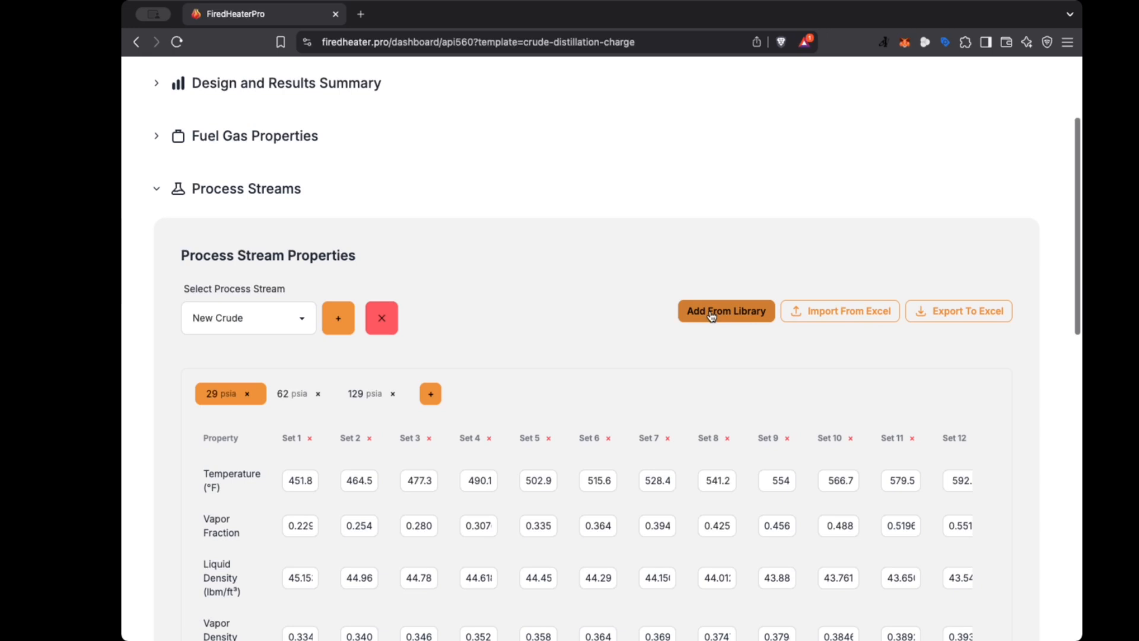
Switch to the New Crude workbook in Excel and examine the 129 psia sheet's header row and set numbering through the last column
left_click(821, 325)
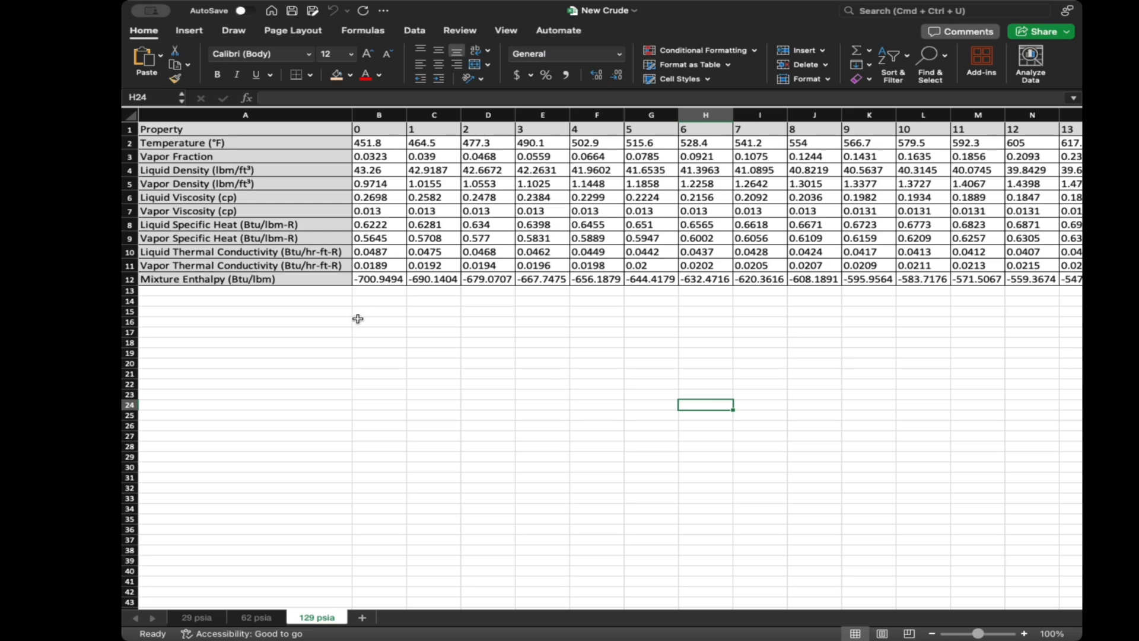
left_click(395, 322)
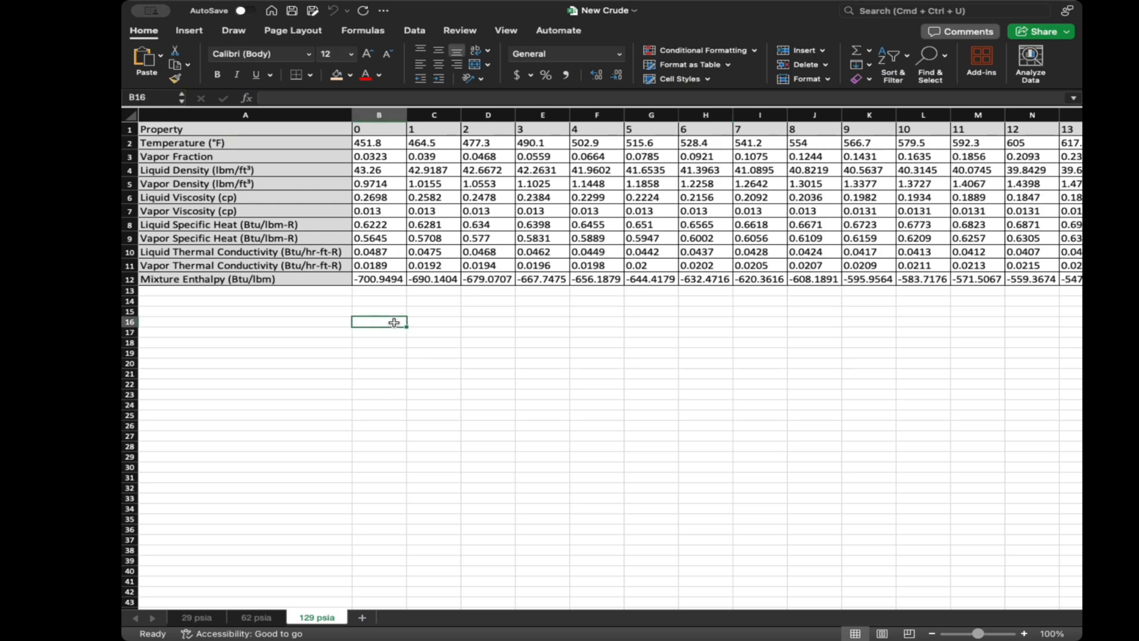
left_click(196, 129)
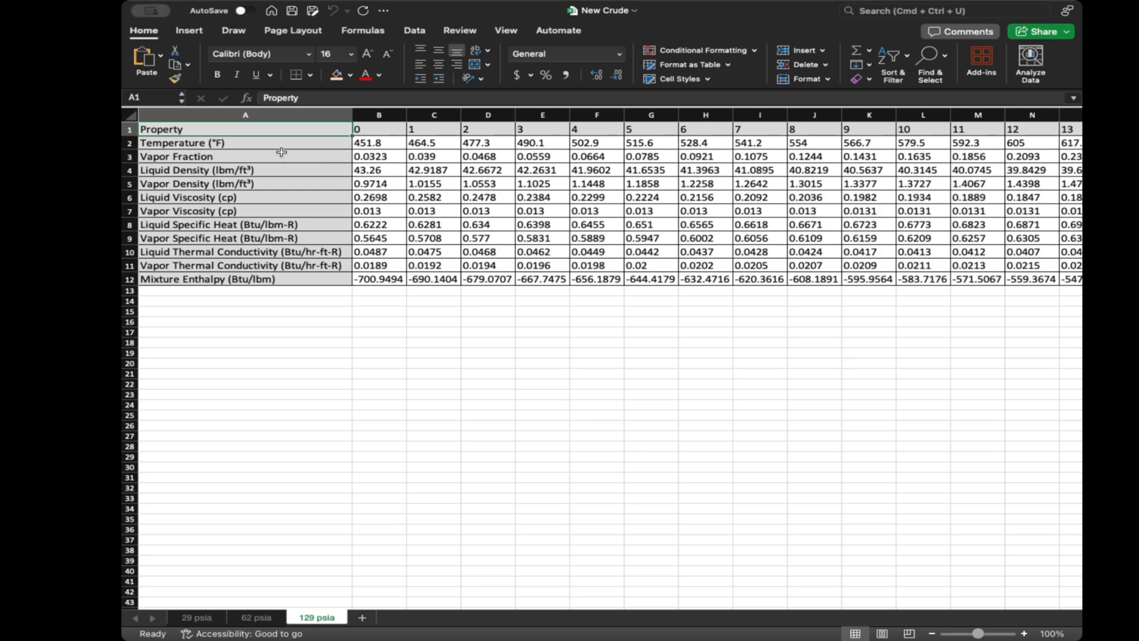
left_click(365, 130)
left_click(435, 129)
left_click(497, 130)
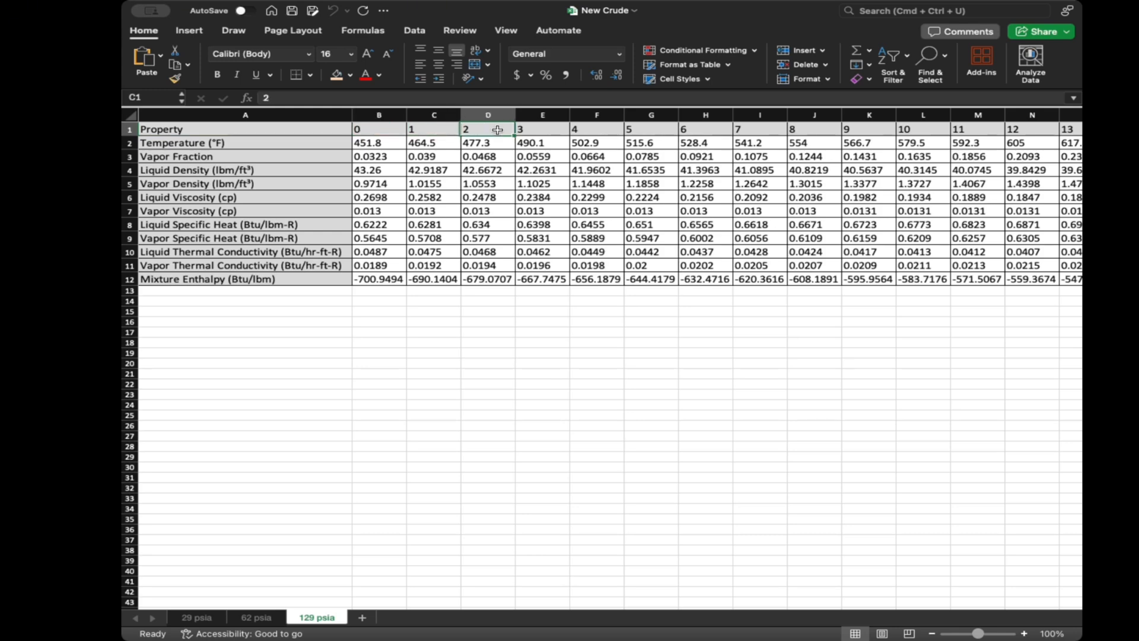
left_click(379, 131)
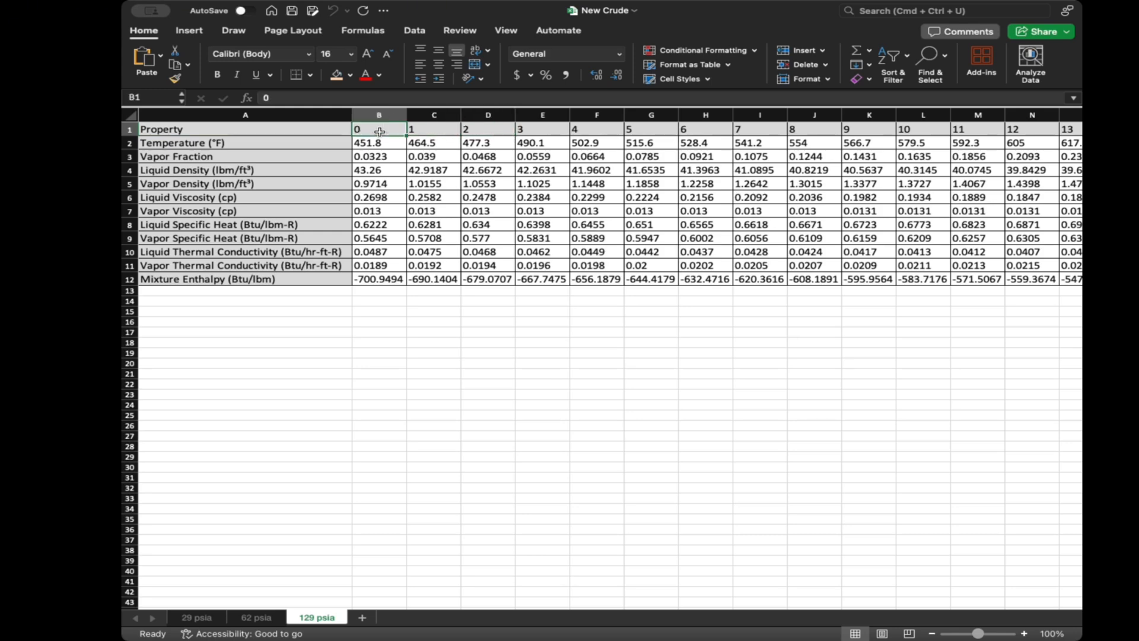
left_click(423, 582)
scroll(741, 596, "right", 10)
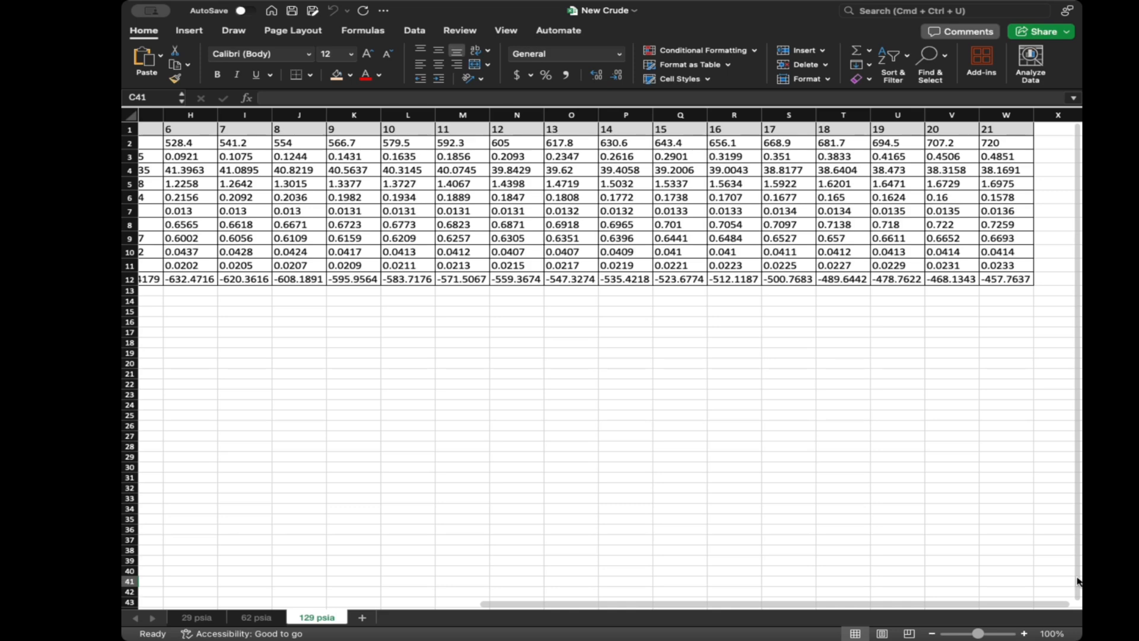
left_click_drag(1009, 604, 659, 602)
Examine the property labels in column A of the 129 psia sheet, from temperature and vapor fraction through the densities and viscosities
left_click(220, 143)
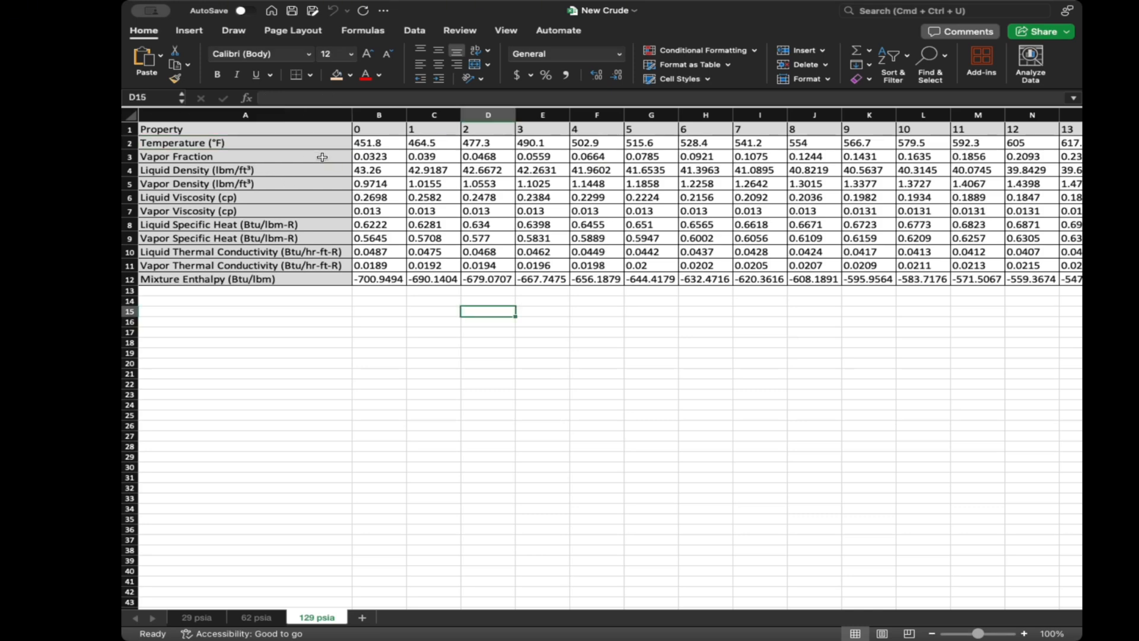
left_click(302, 159)
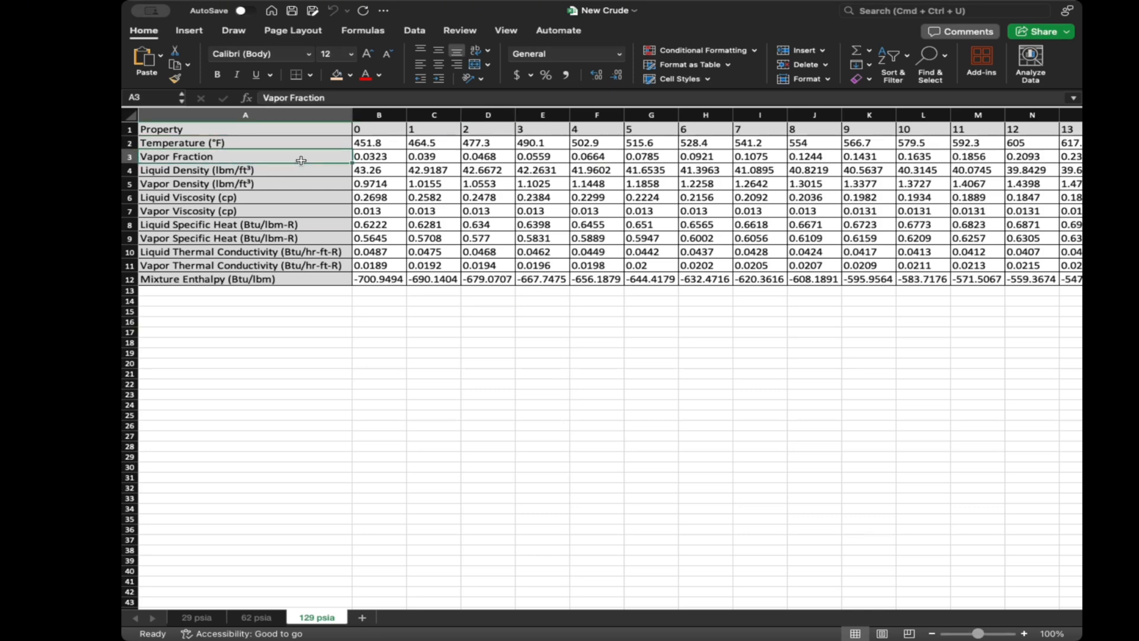
left_click(191, 171)
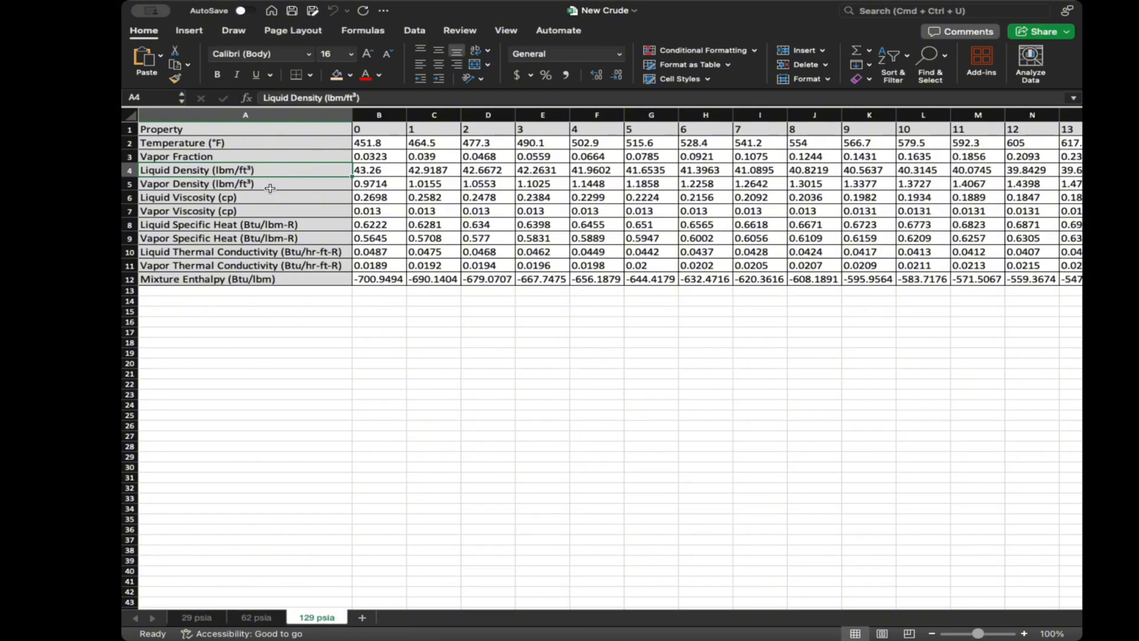
left_click(202, 183)
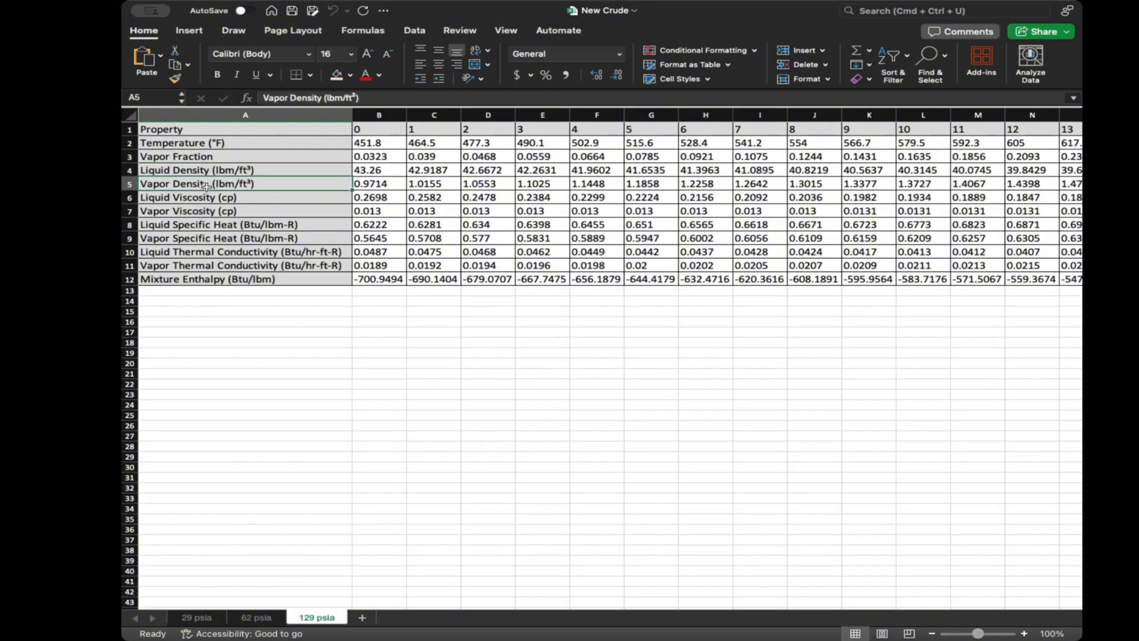
left_click(203, 196)
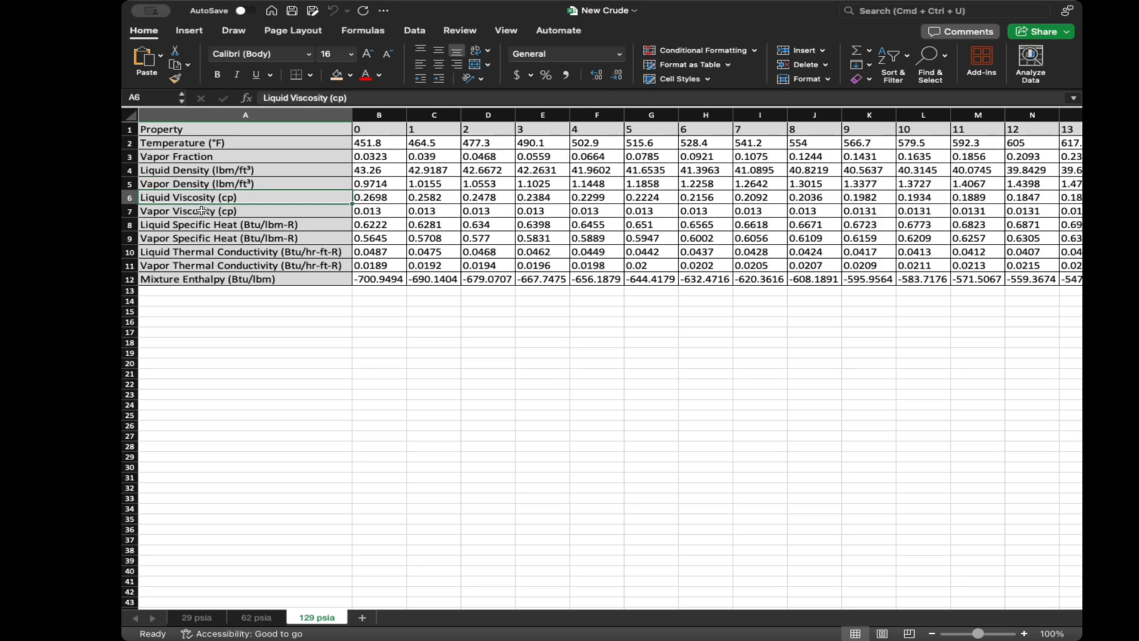
left_click(203, 210)
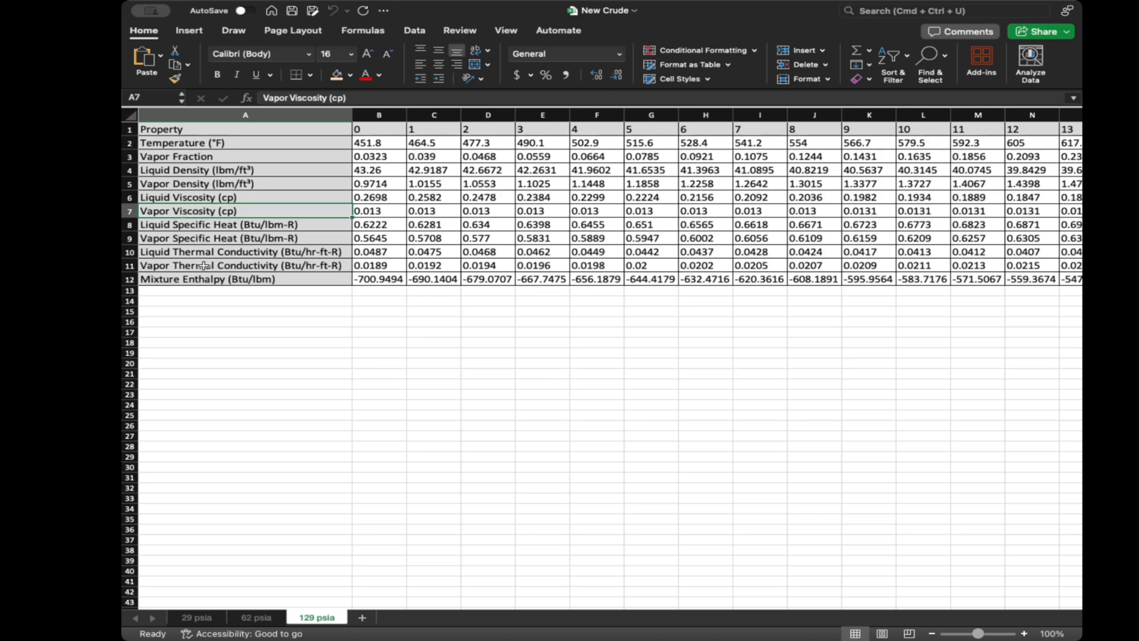
left_click(274, 306)
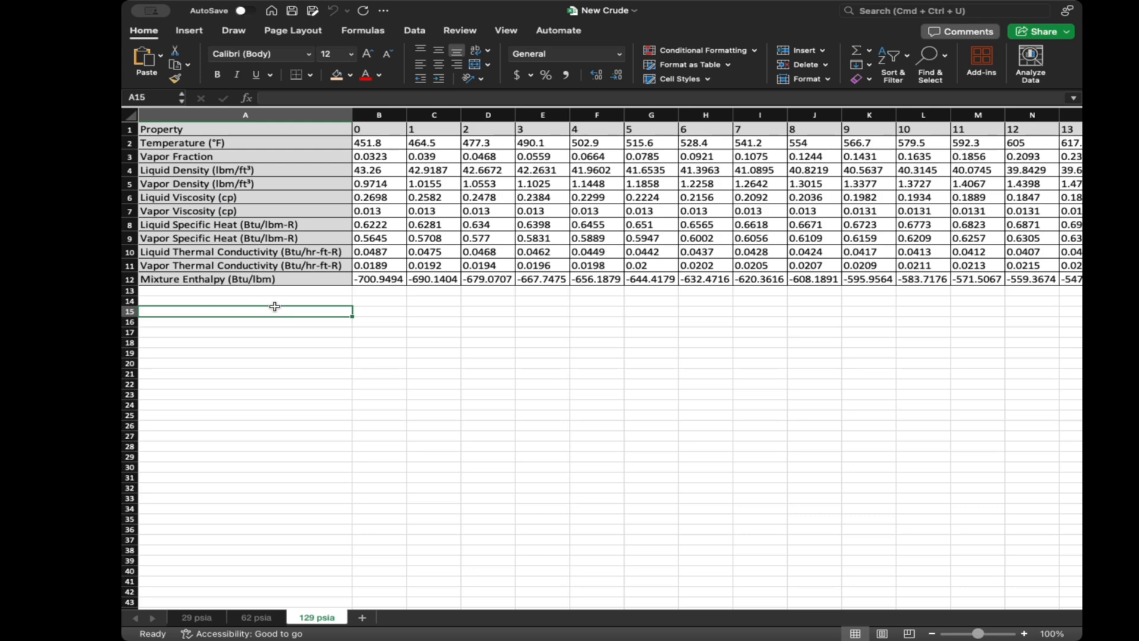
Examine the Mixture Enthalpy row across all property sets of the 129 psia sheet
left_click(239, 277)
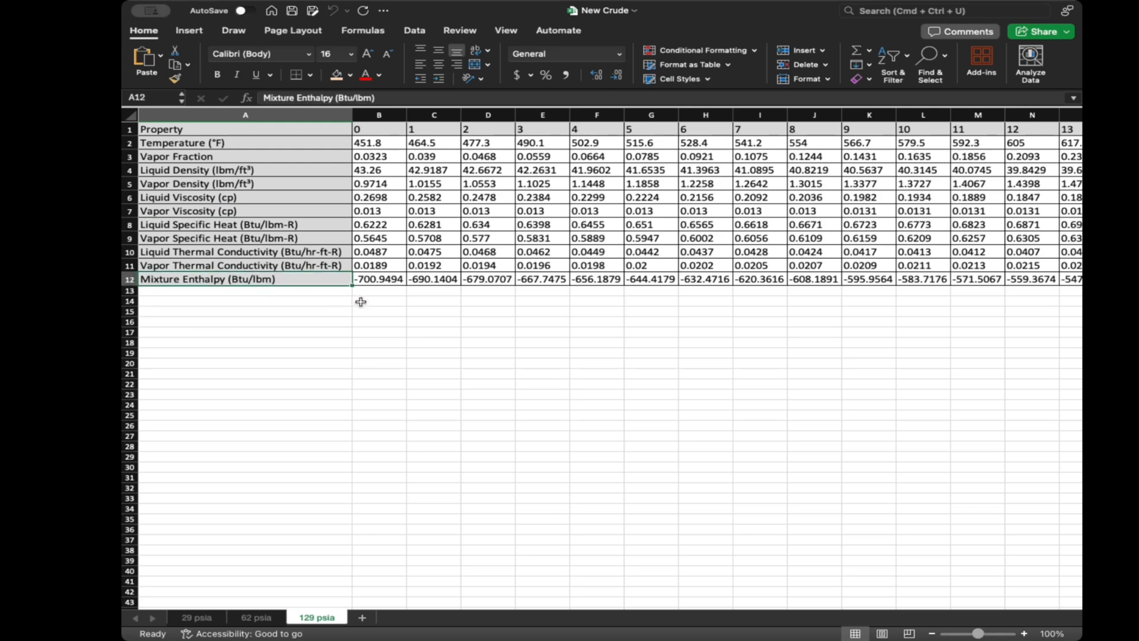
left_click(390, 279)
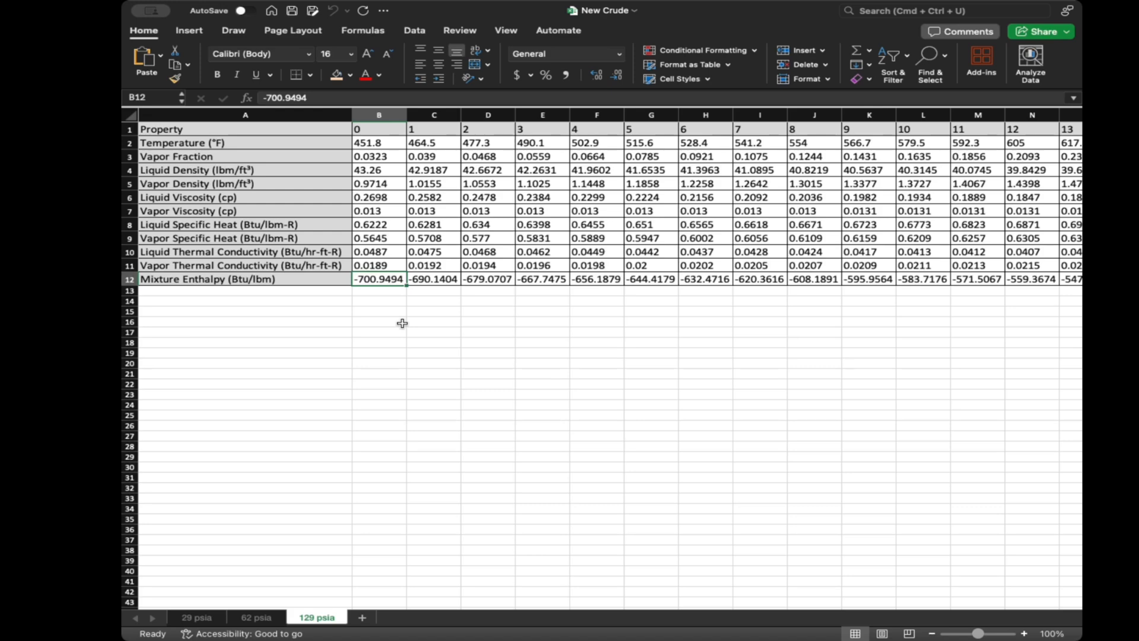
left_click(473, 478)
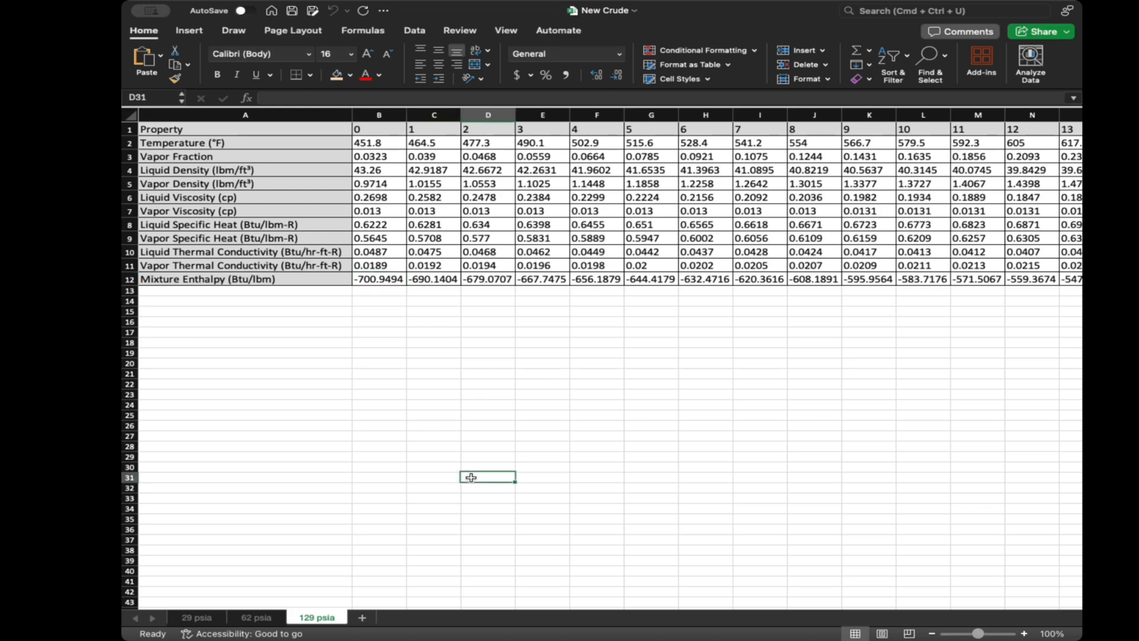
left_click(365, 281)
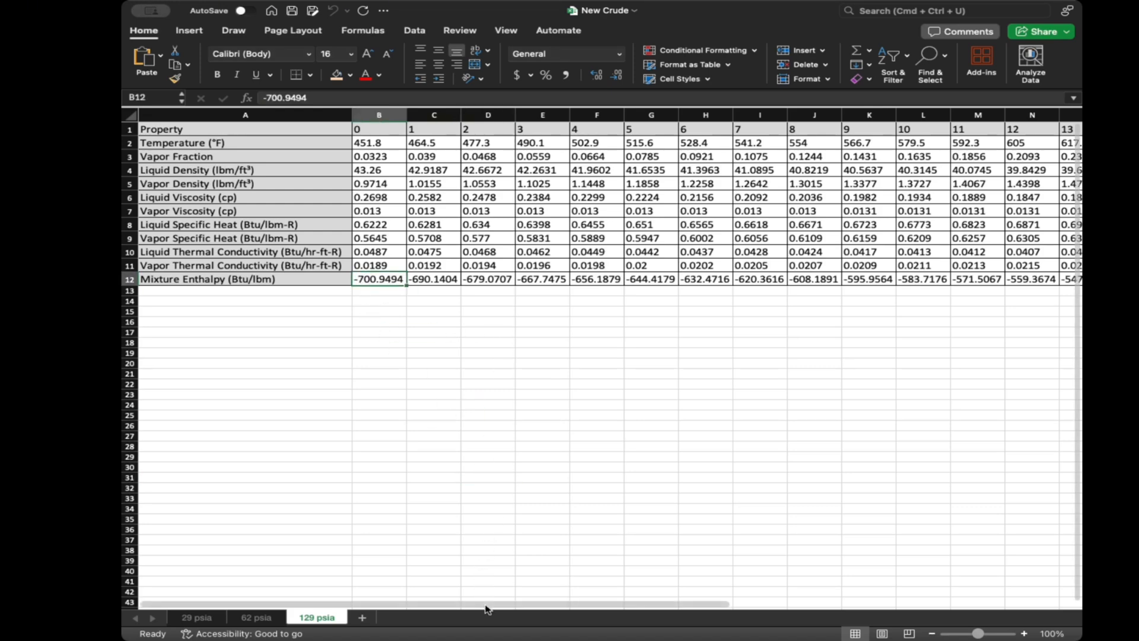
left_click_drag(485, 606, 825, 604)
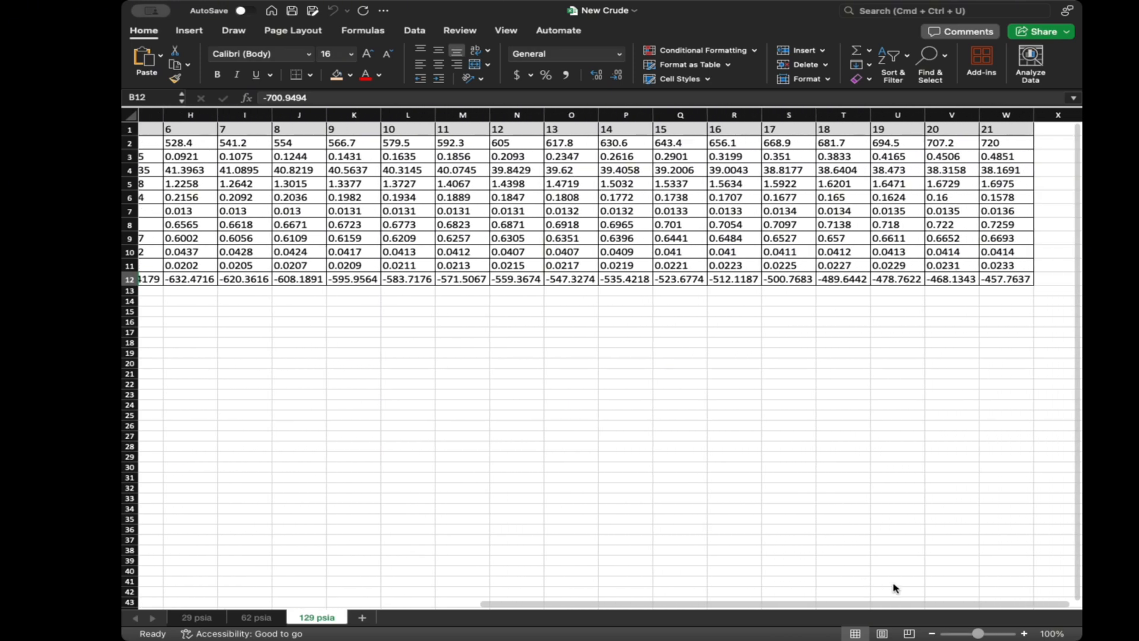
scroll(895, 587, "left", 10)
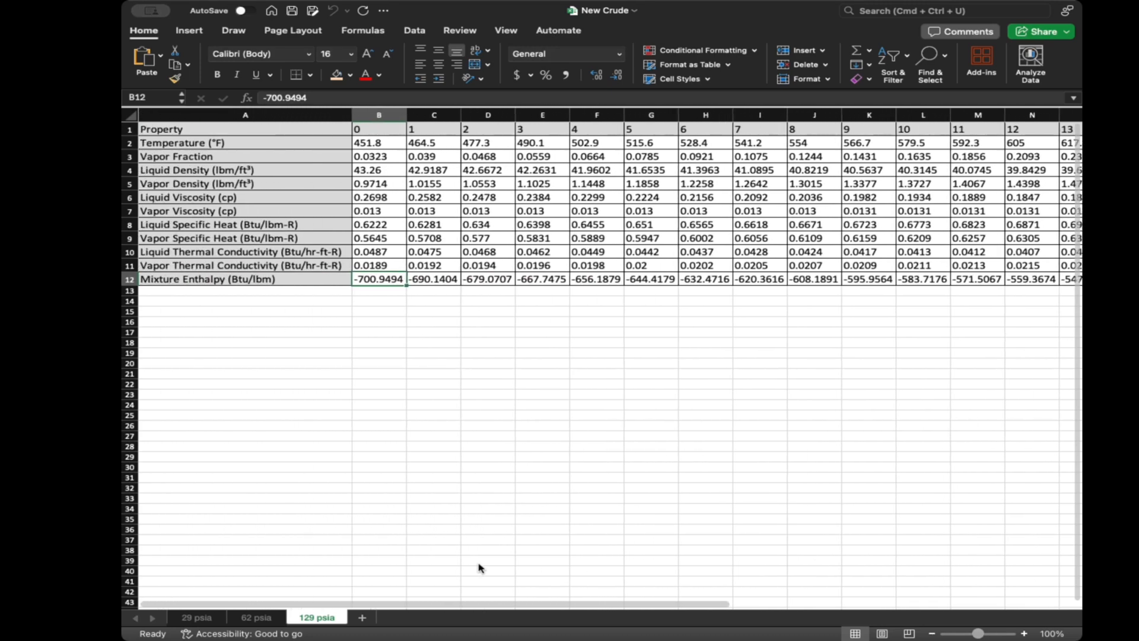
left_click(647, 280)
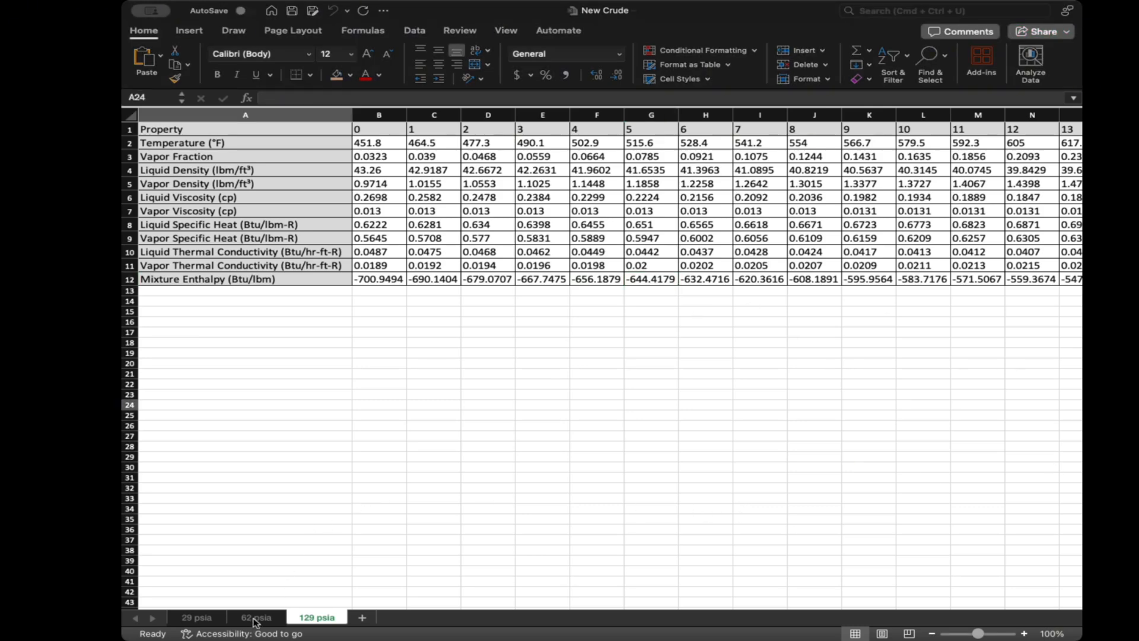
Compare how the property tables are laid out on the 29 psia, 62 psia and 129 psia sheets
left_click(193, 620)
left_click(194, 620)
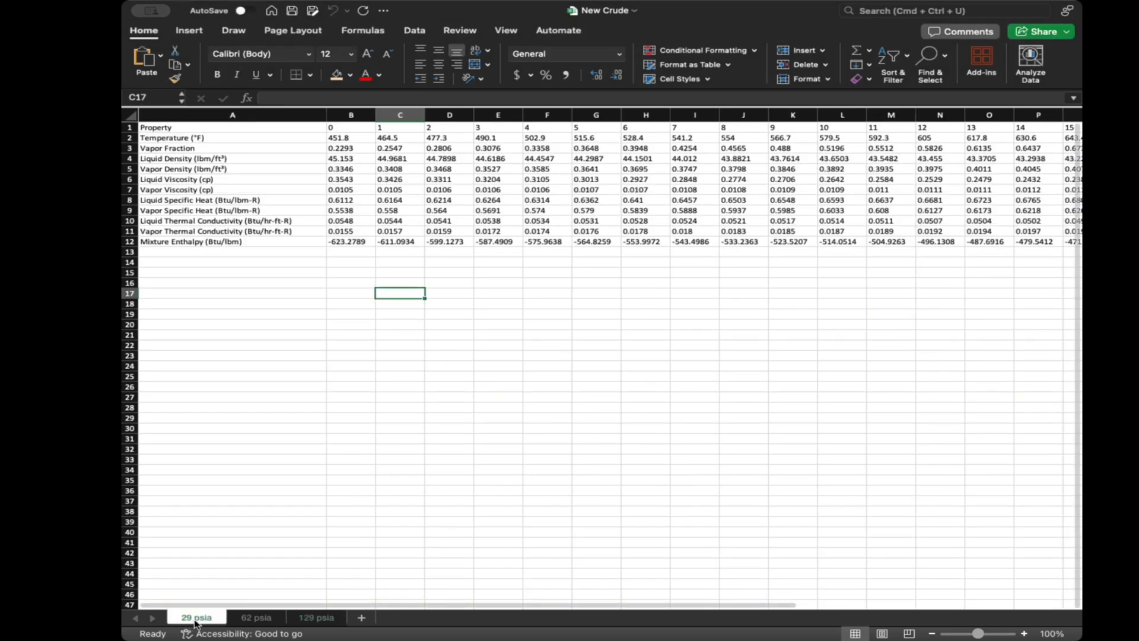
left_click(246, 619)
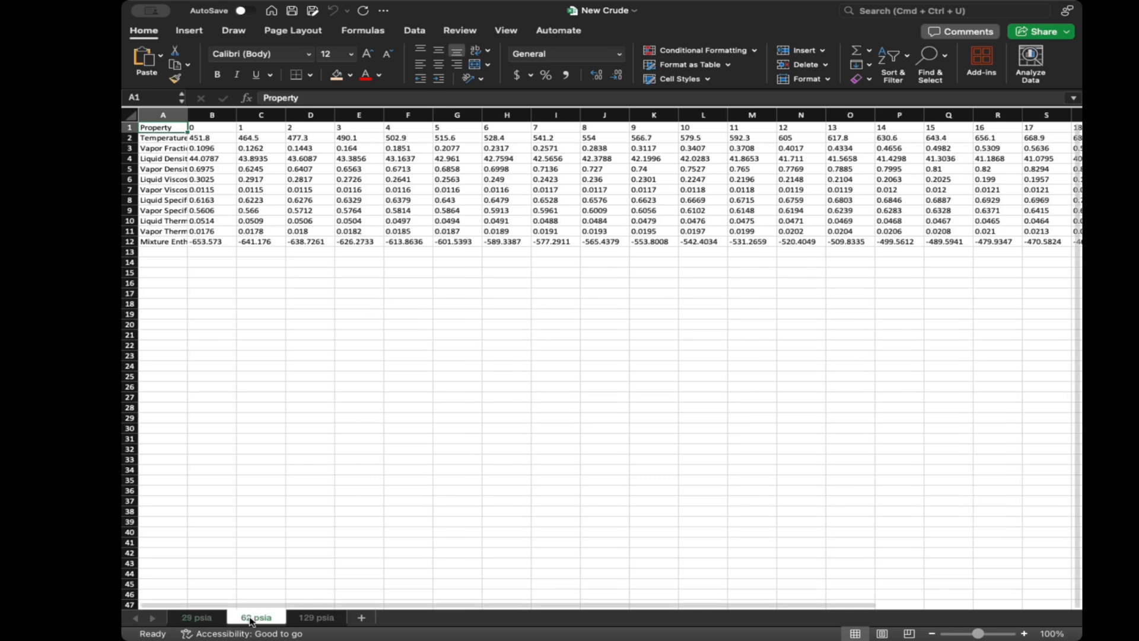
left_click(312, 619)
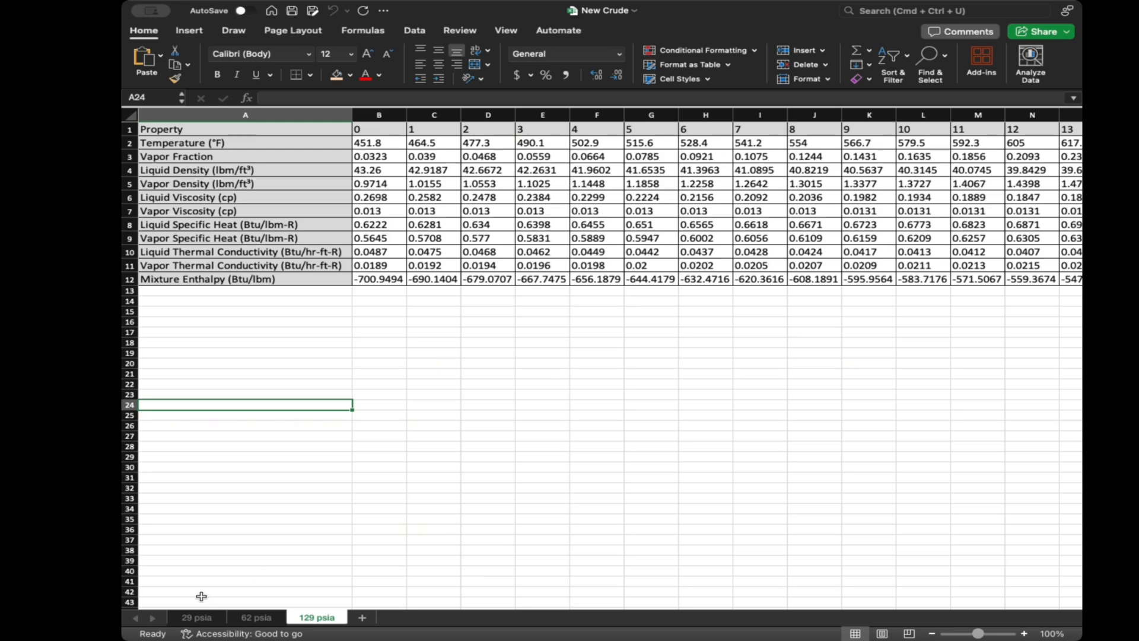
left_click(196, 618)
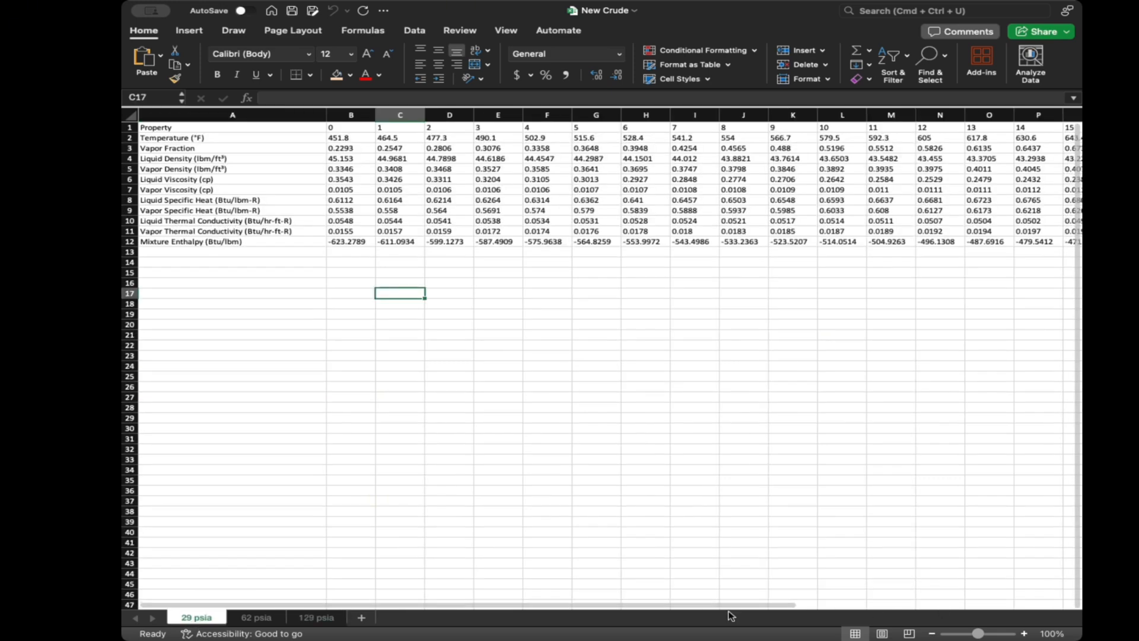
left_click_drag(724, 607, 1000, 583)
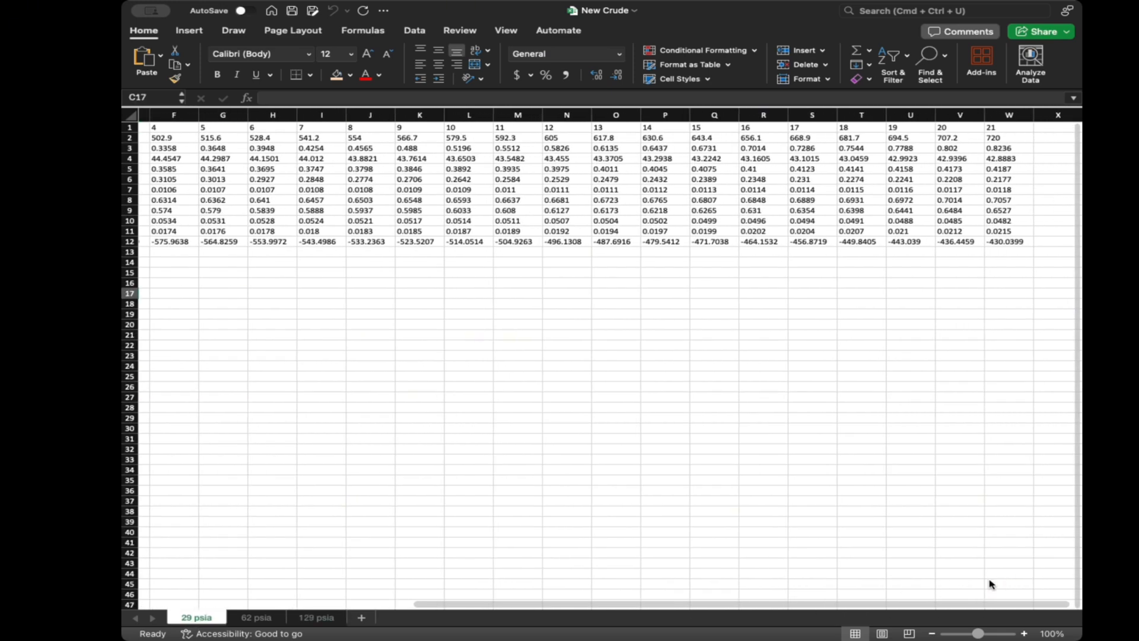
scroll(771, 584, "left", 5)
left_click(267, 619)
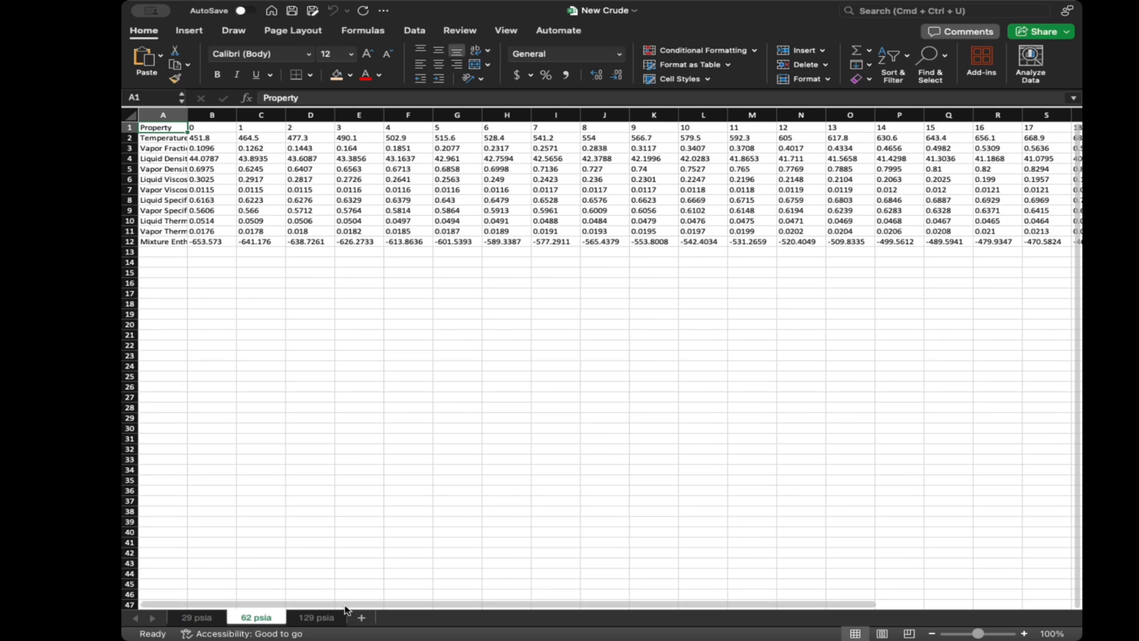
Examine the 62 psia property table across its columns and compare it with the 129 psia sheet
scroll(724, 585, "right", 5)
scroll(499, 584, "left", 5)
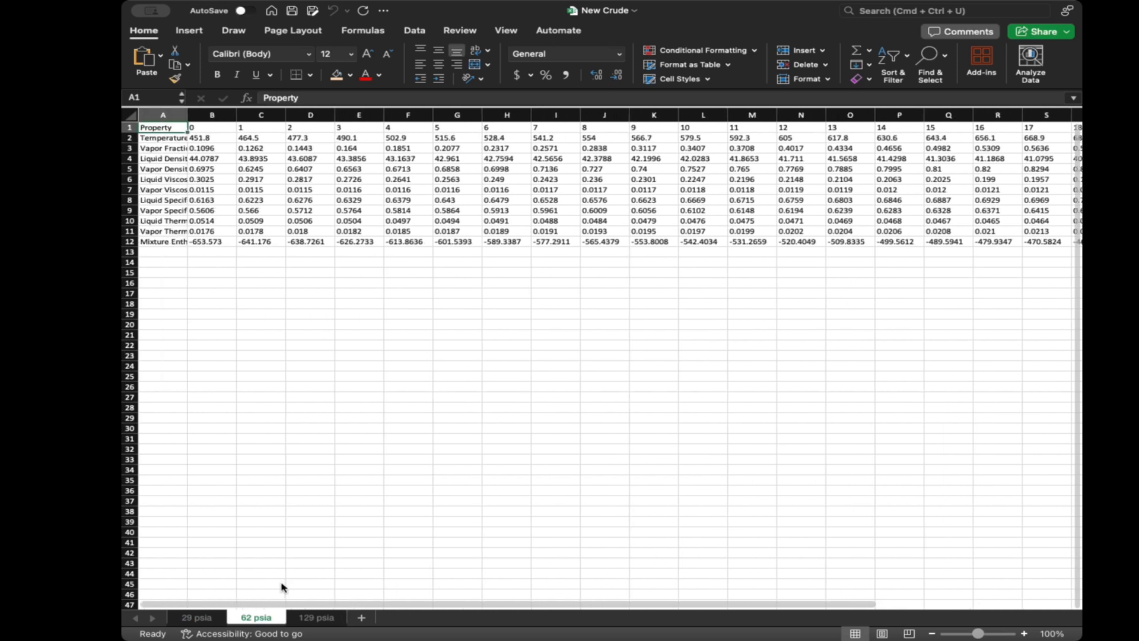
left_click(315, 618)
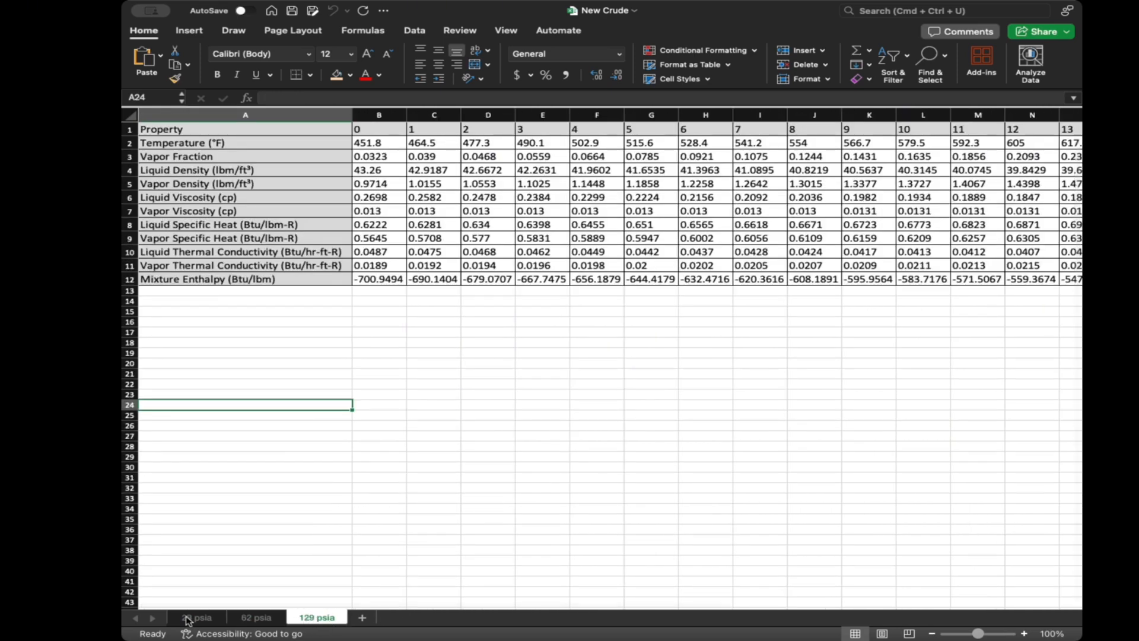
left_click(437, 487)
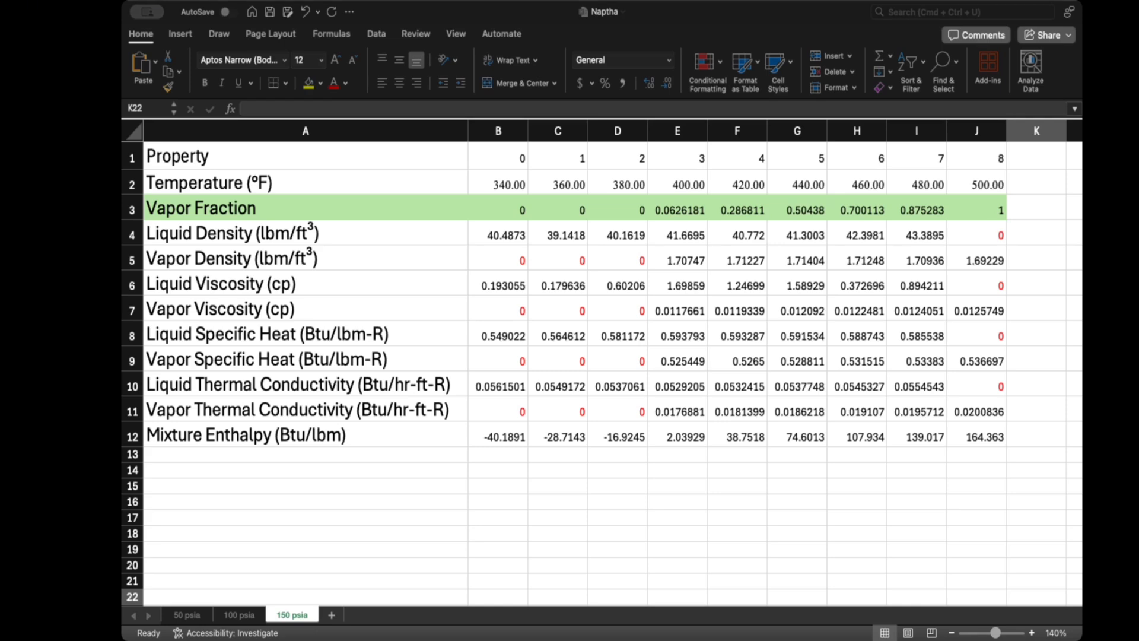
In the Naptha workbook's 150 psia sheet, examine the vapor property rows for the property sets whose vapor fraction is zero
left_click(1046, 431)
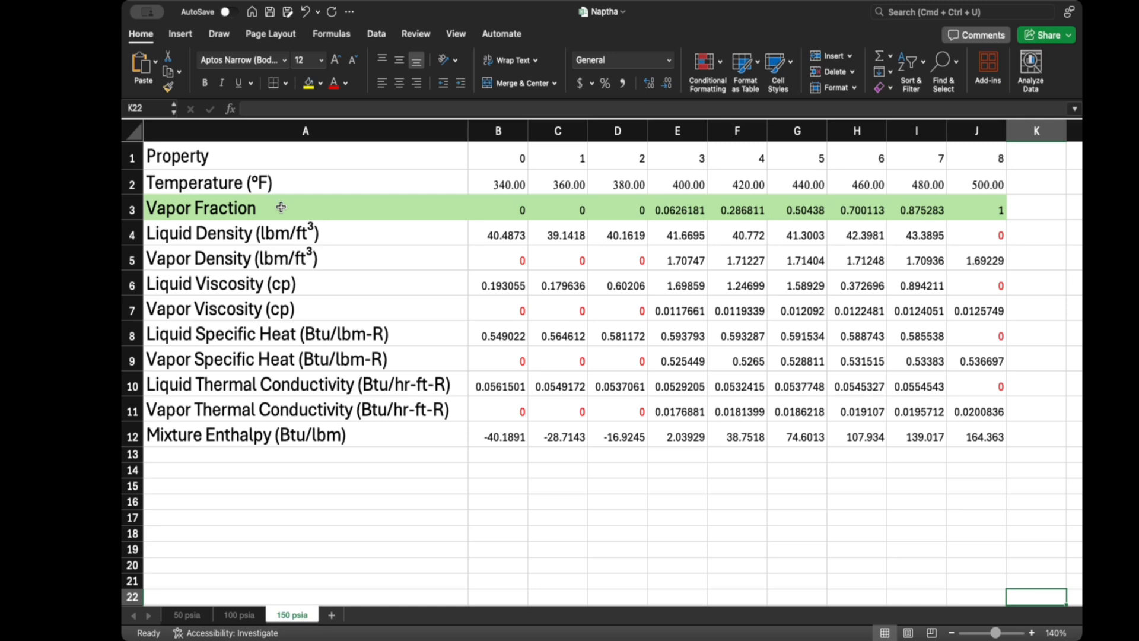
left_click(495, 267)
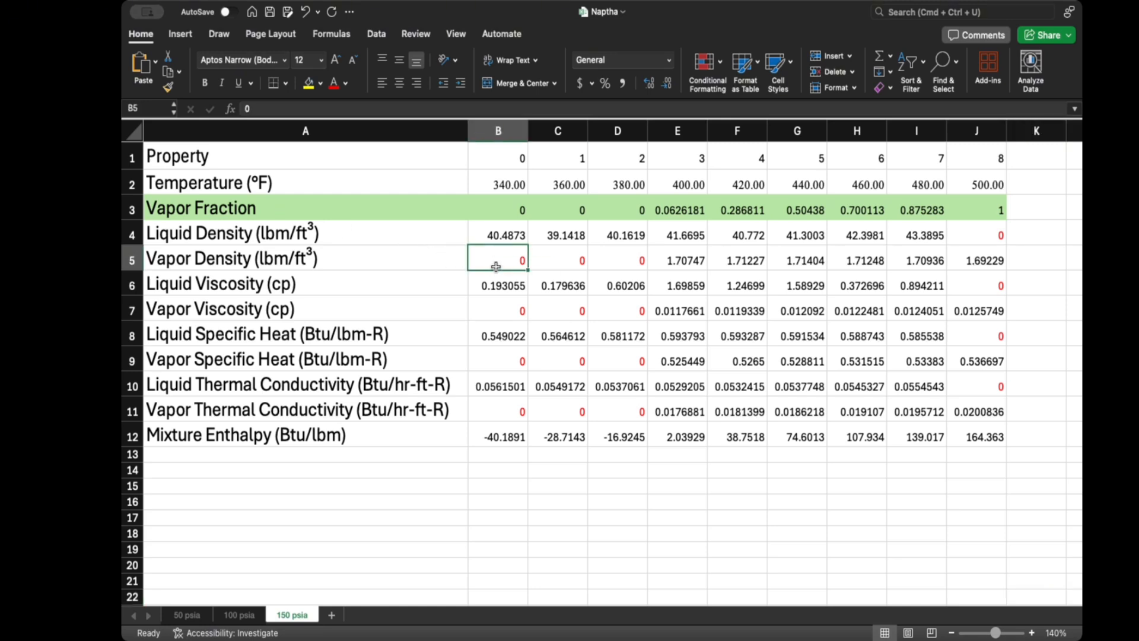
left_click(685, 209)
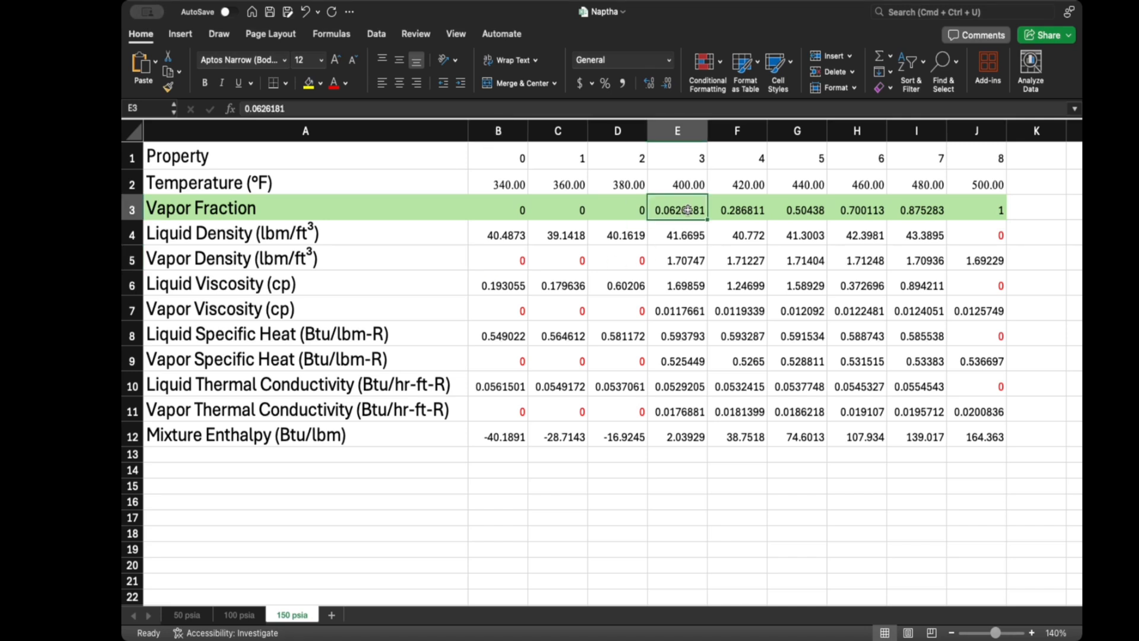
left_click(630, 213)
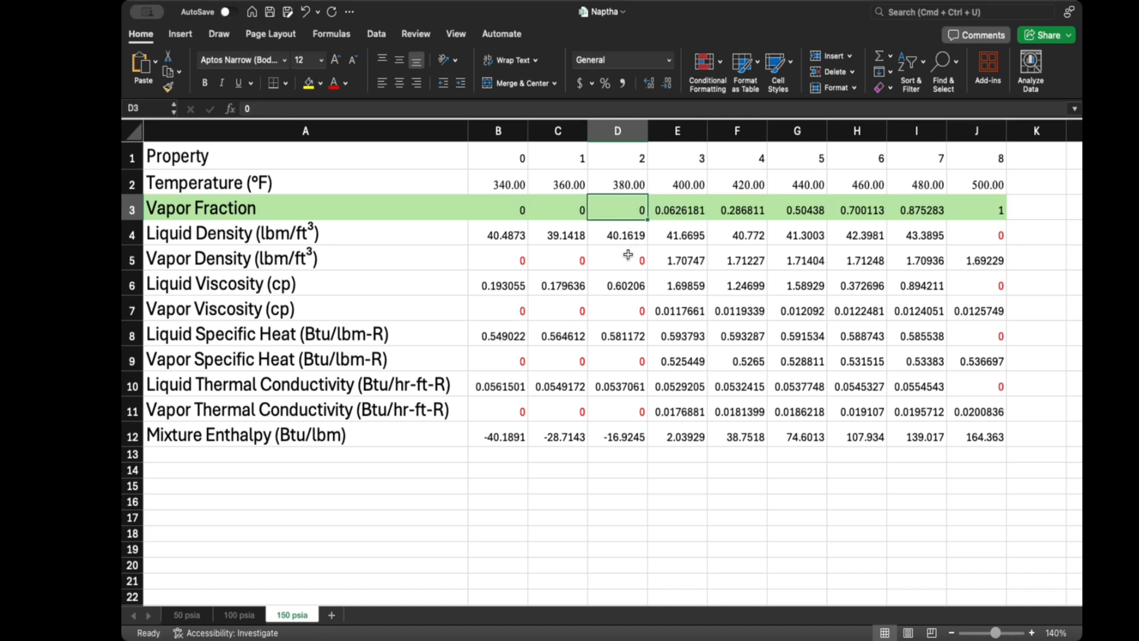
left_click_drag(628, 255, 517, 259)
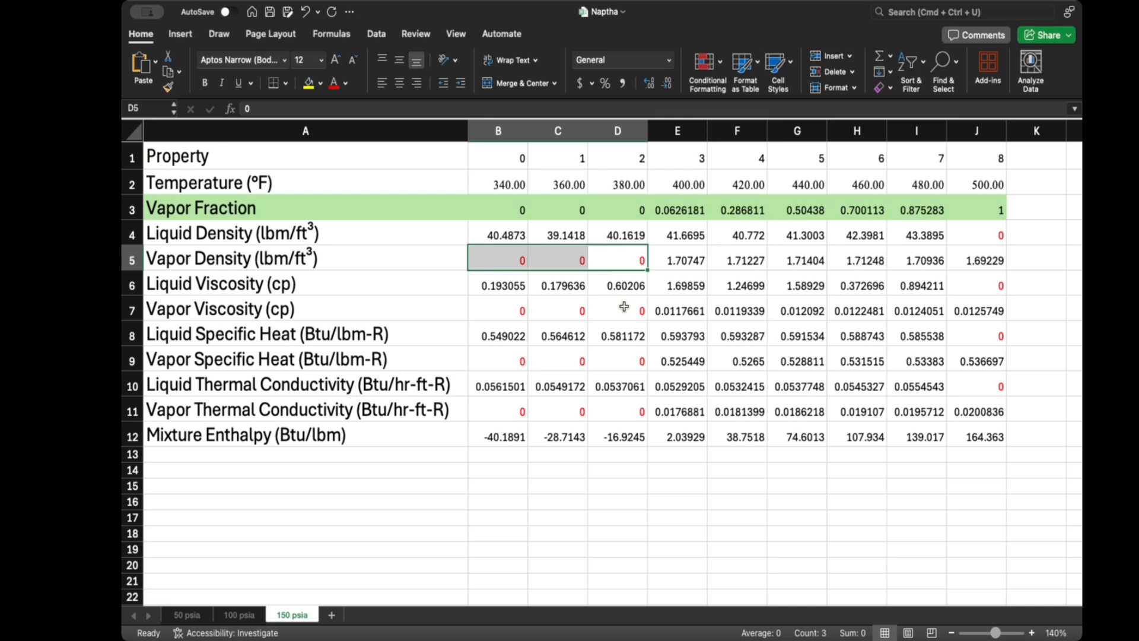
left_click_drag(624, 306, 512, 312)
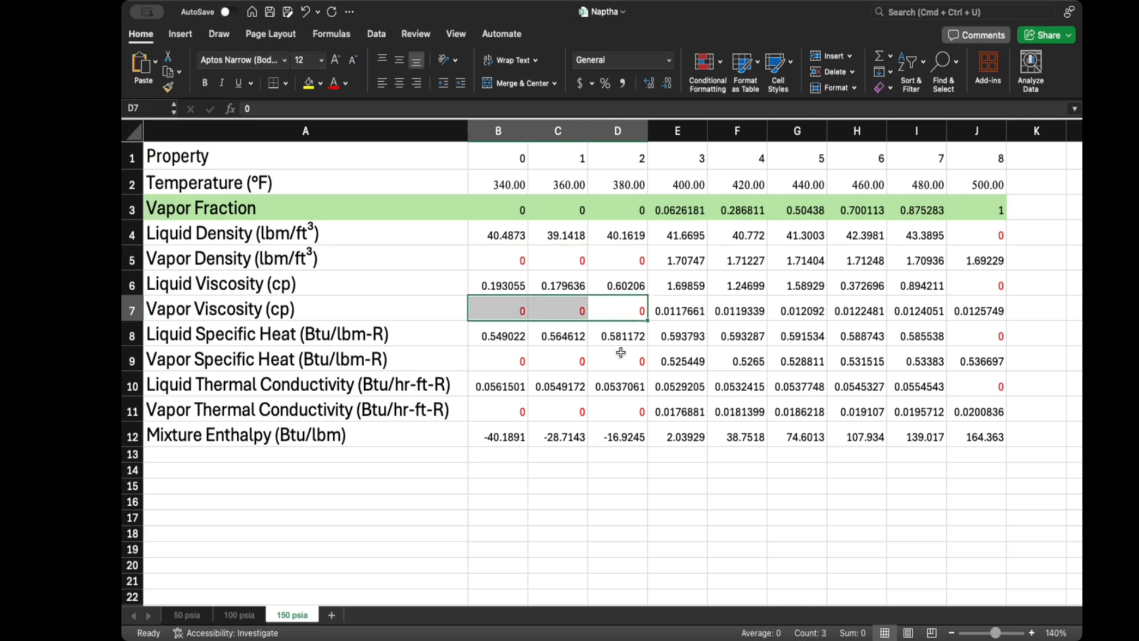
left_click(621, 360)
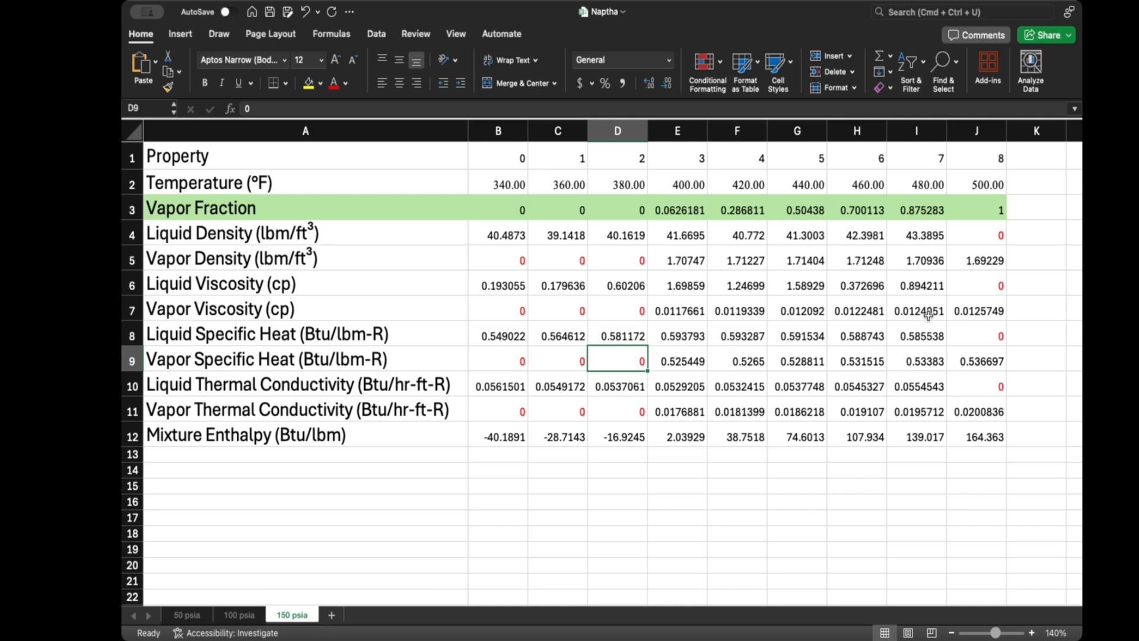
Compare the vapor fraction and liquid density of property set 8 with those of set 7 on the 150 psia sheet
left_click(976, 237)
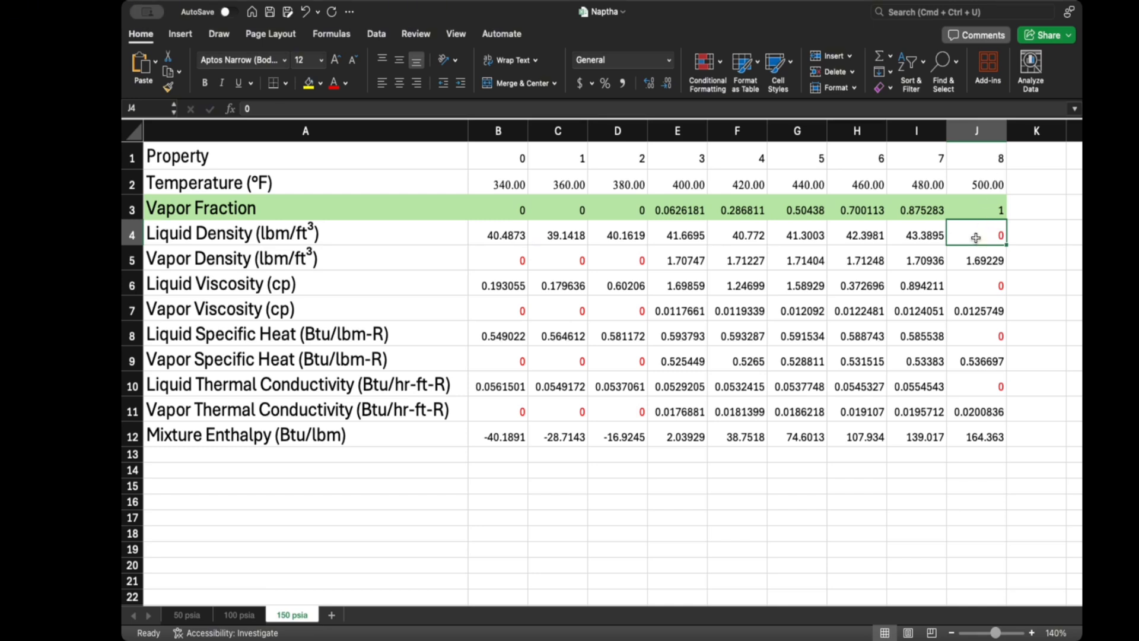
left_click(987, 213)
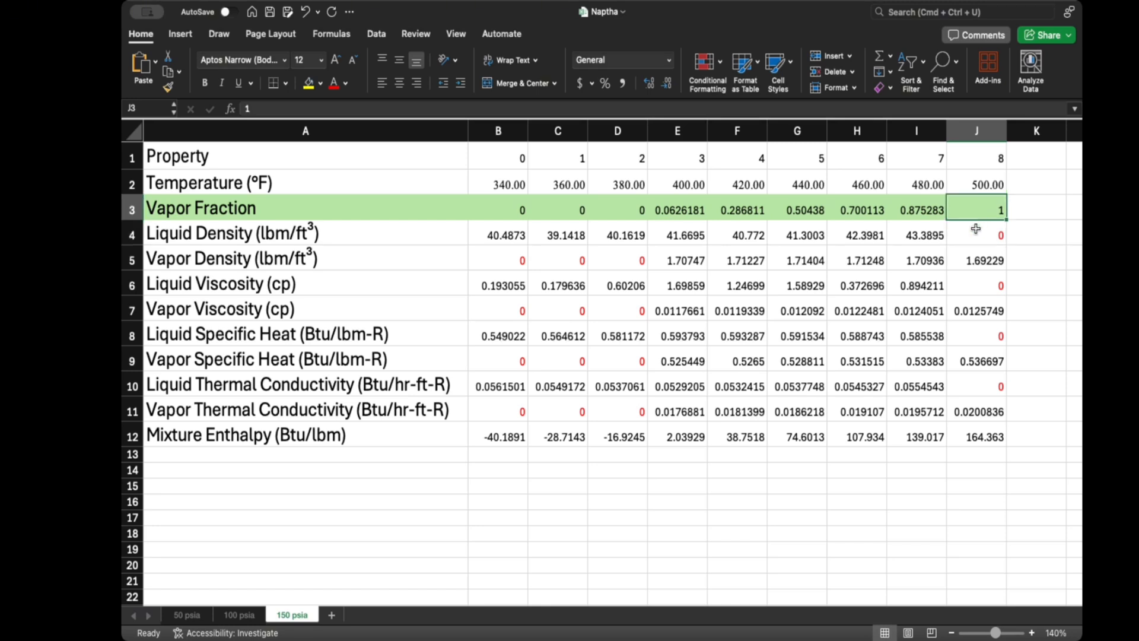
left_click(921, 215)
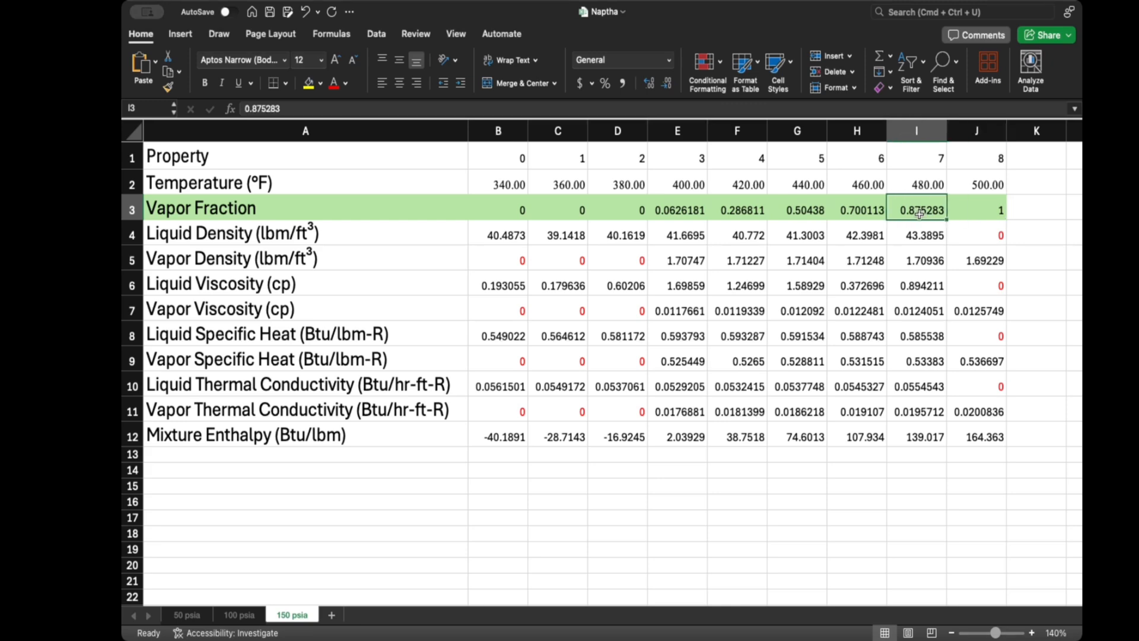
left_click(985, 212)
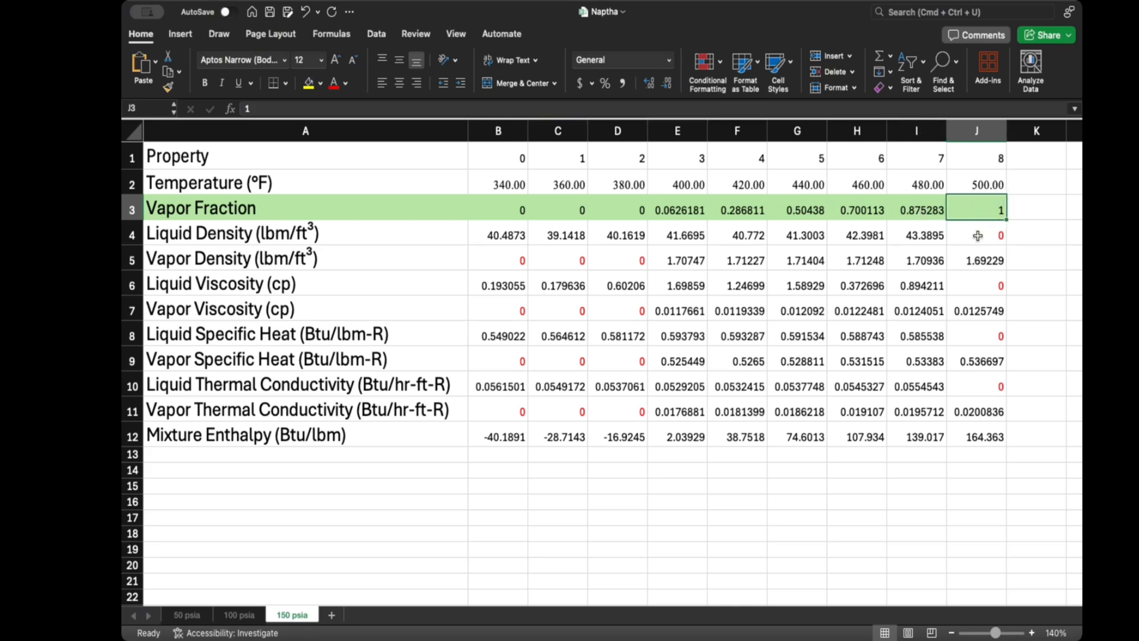
left_click(923, 236)
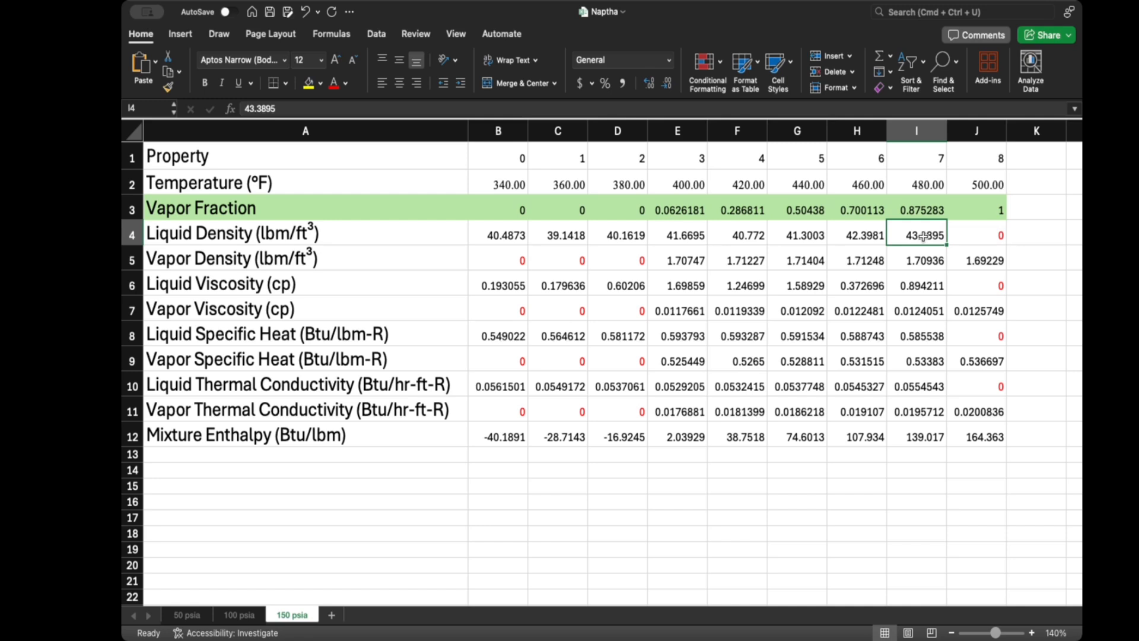
Try a vapor fraction of 0.99 for property set 7 and undo the entry
left_click(918, 207)
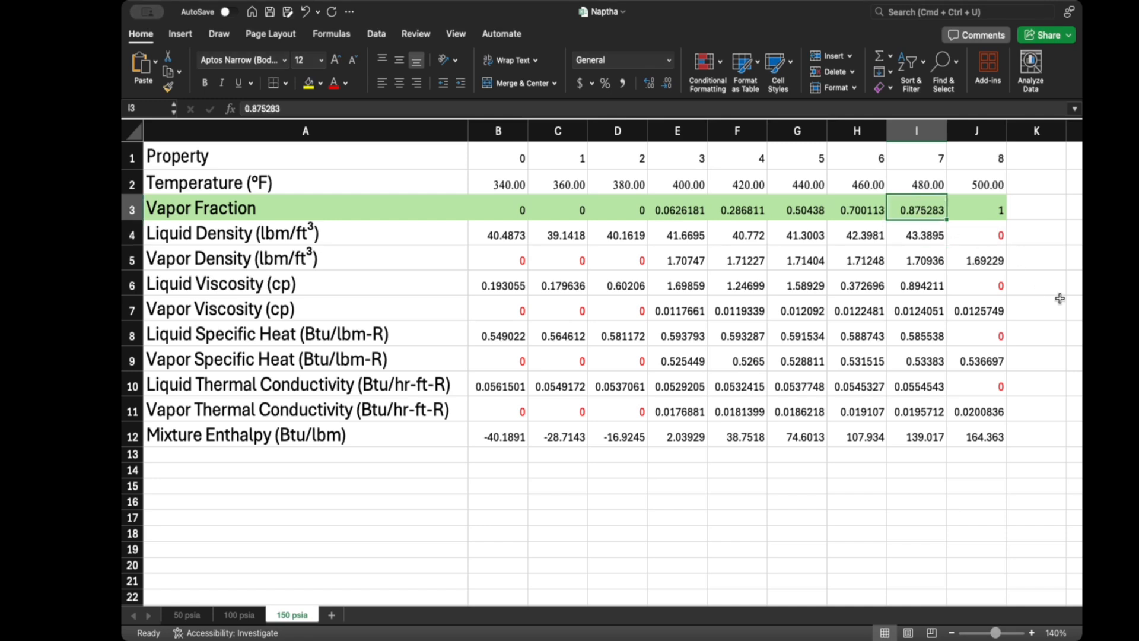
type("0.99")
left_click(977, 335)
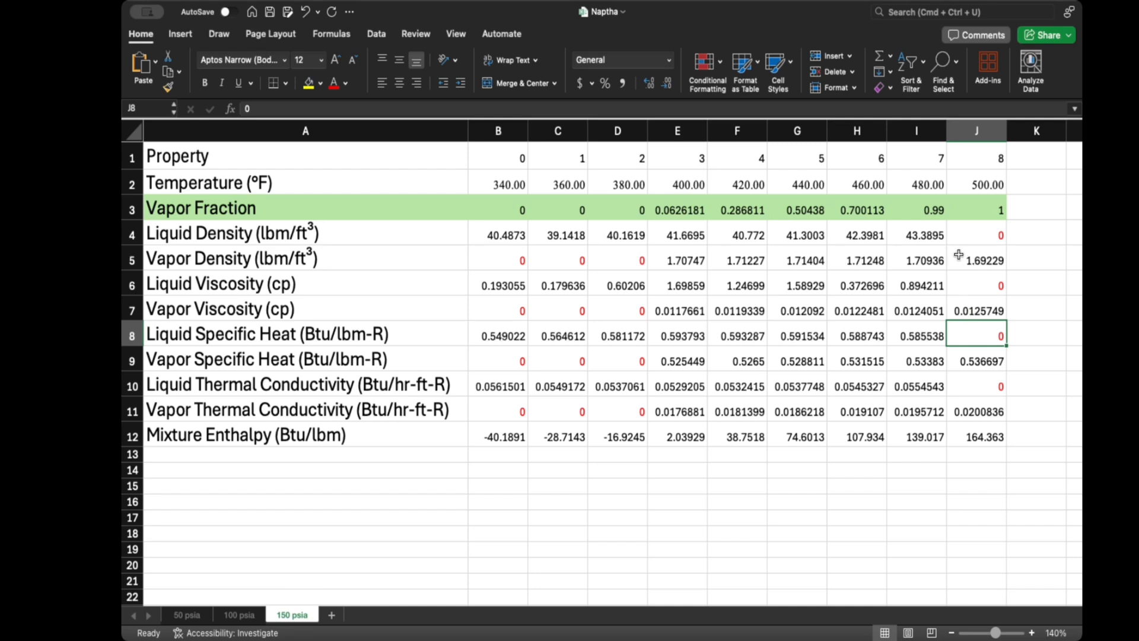
key("super+z")
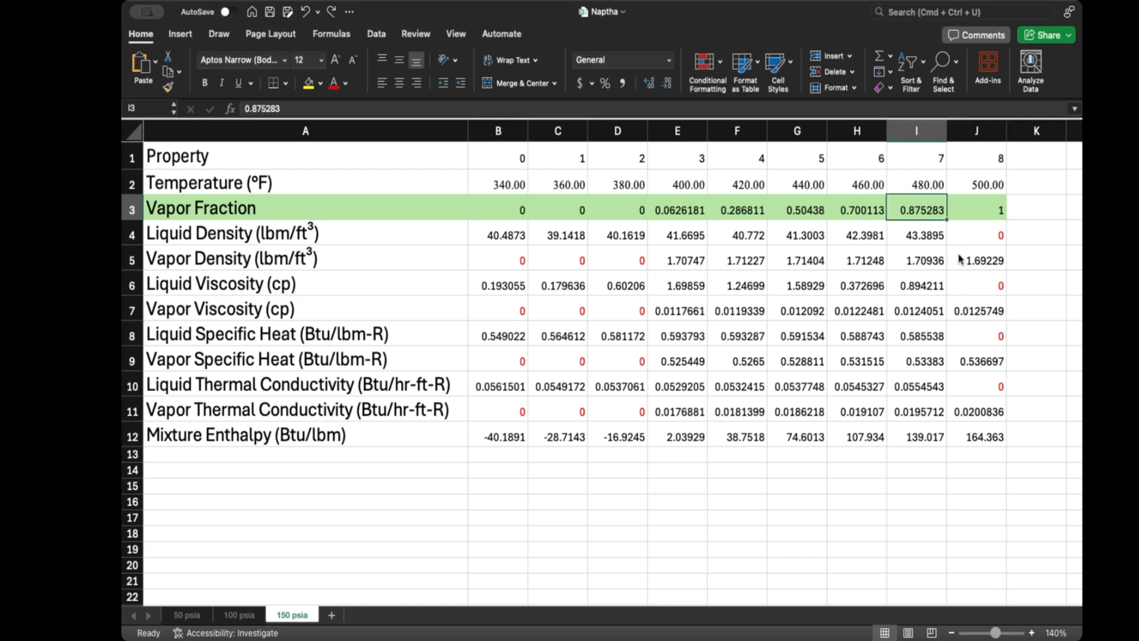
Fill the zero liquid density and liquid specific heat of property set 8 with the corresponding values from set 7
left_click(682, 212)
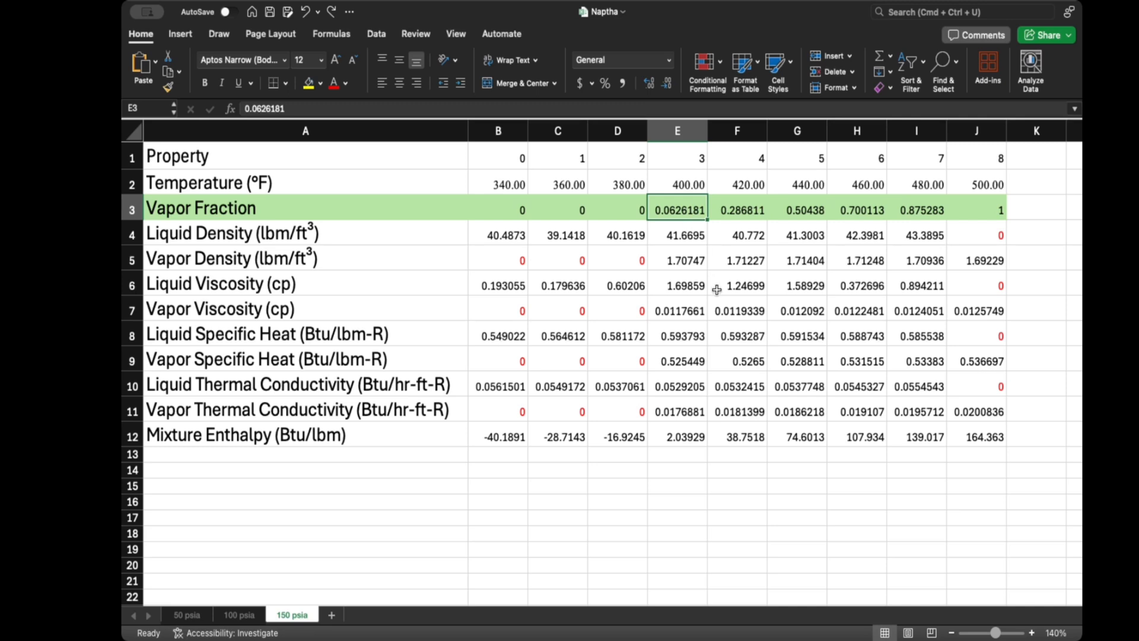
left_click(921, 235)
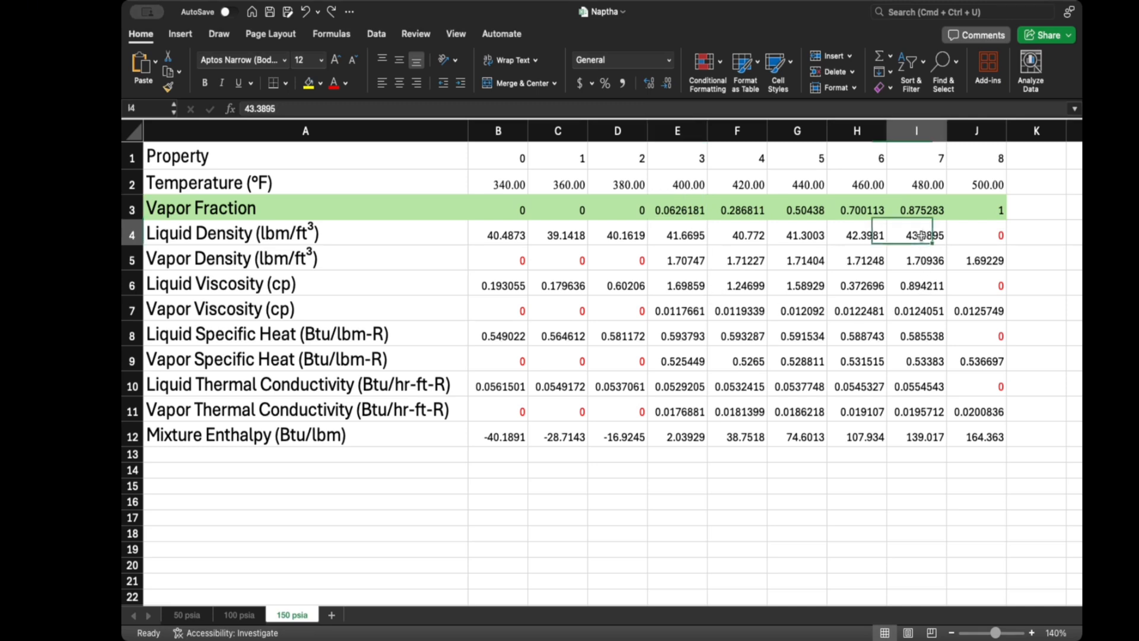
left_click_drag(948, 243, 992, 246)
left_click(939, 331)
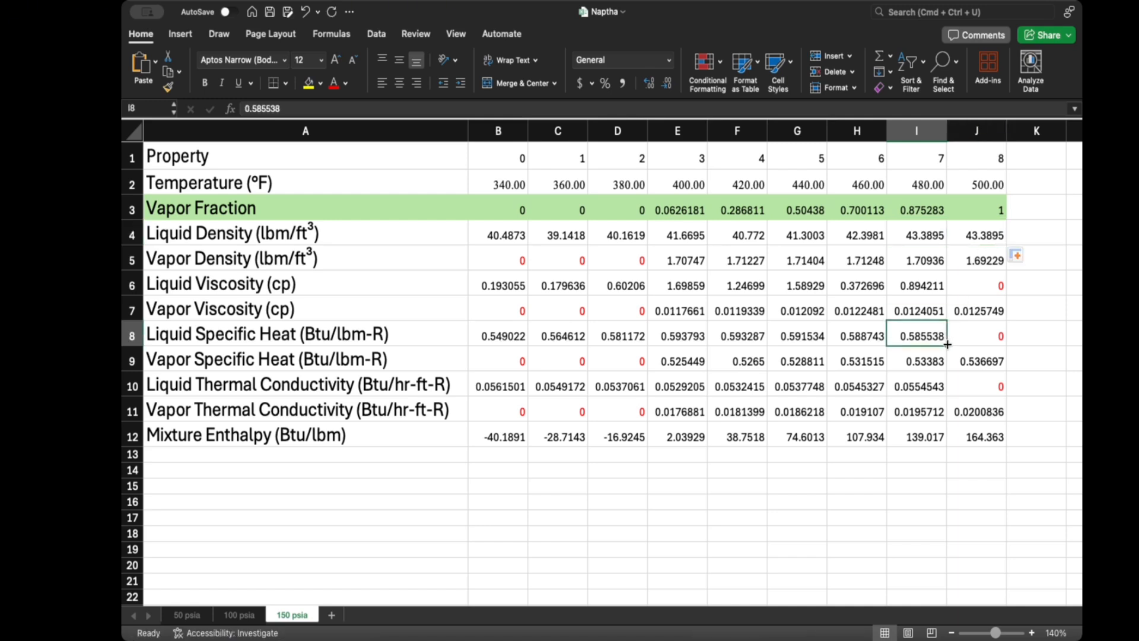
left_click_drag(947, 346, 979, 338)
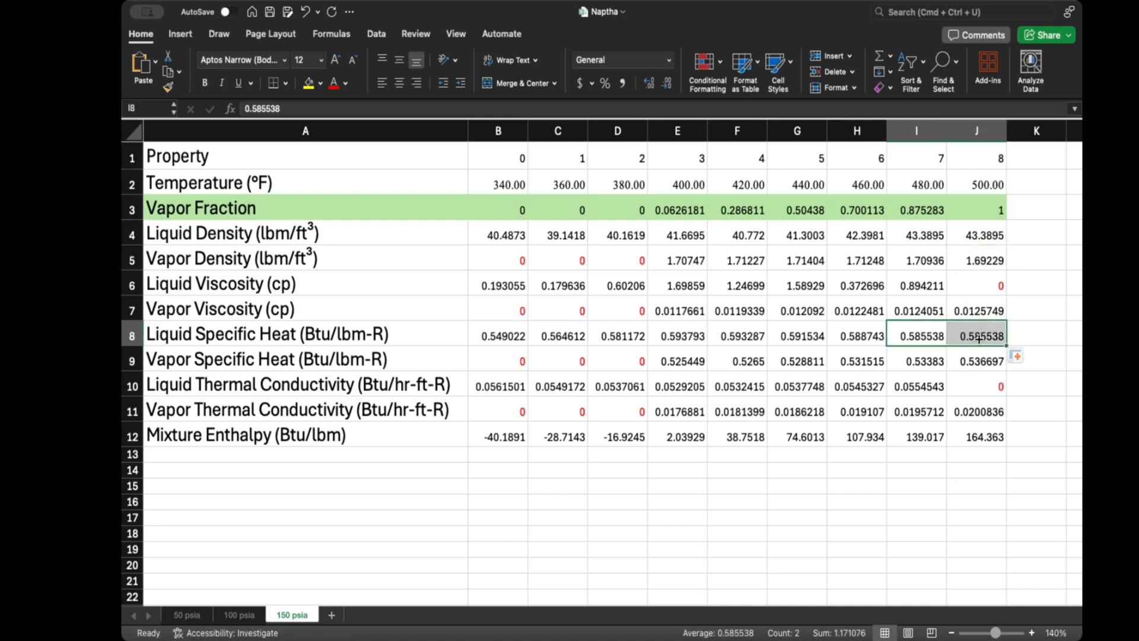
Fill the zero liquid thermal conductivity and liquid viscosity of property set 8 with the corresponding values from set 7
left_click(942, 389)
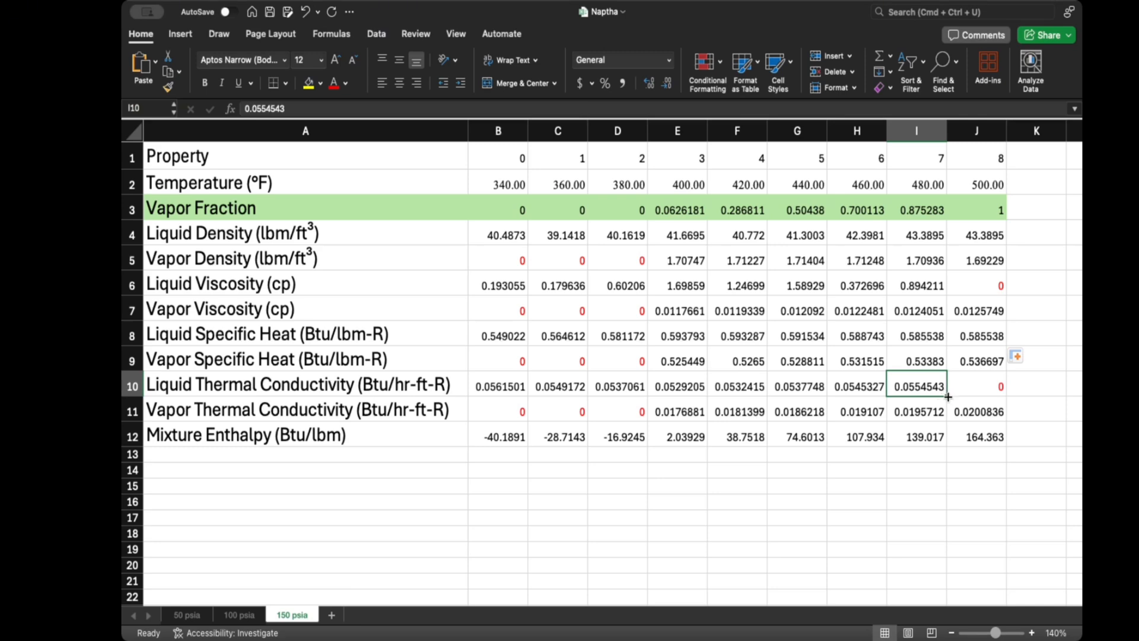
left_click_drag(948, 396, 994, 396)
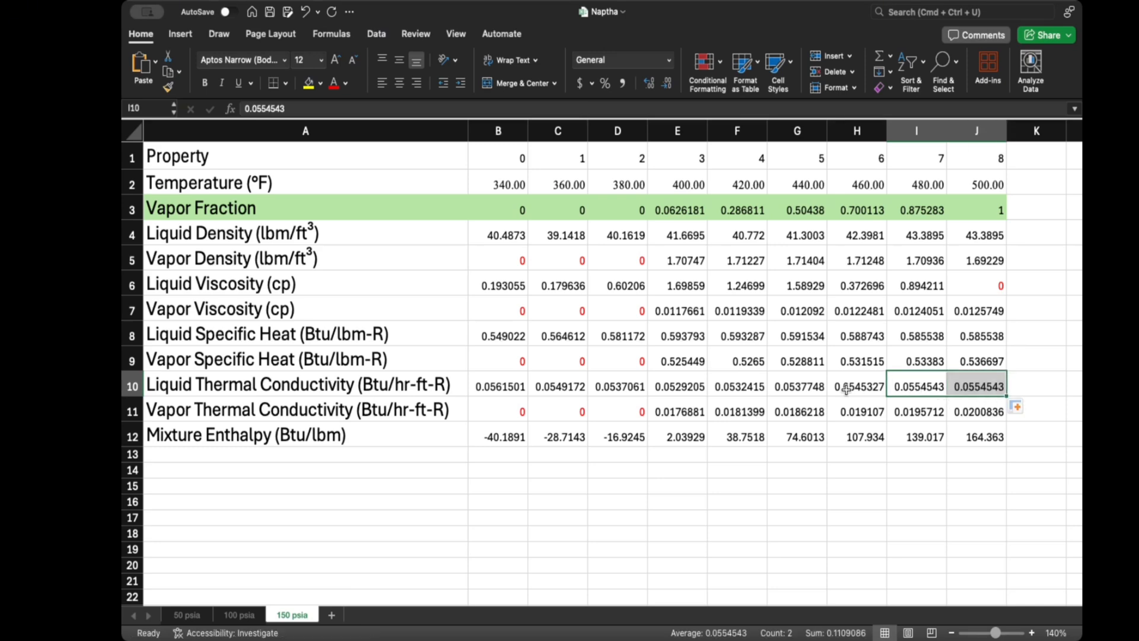
left_click(923, 288)
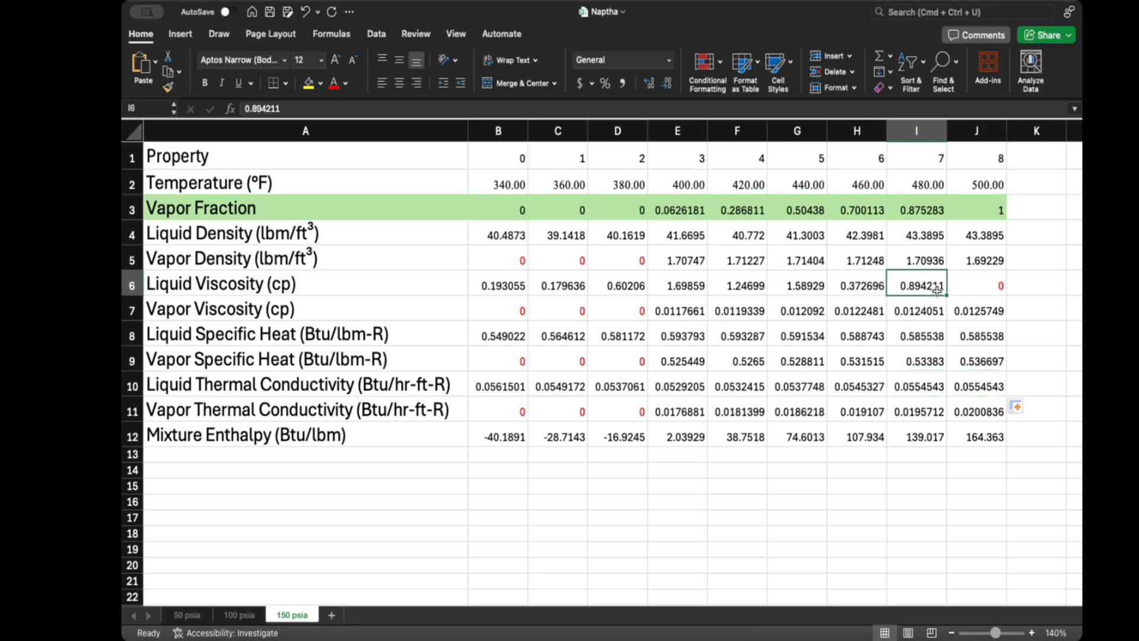
left_click_drag(939, 291, 951, 294)
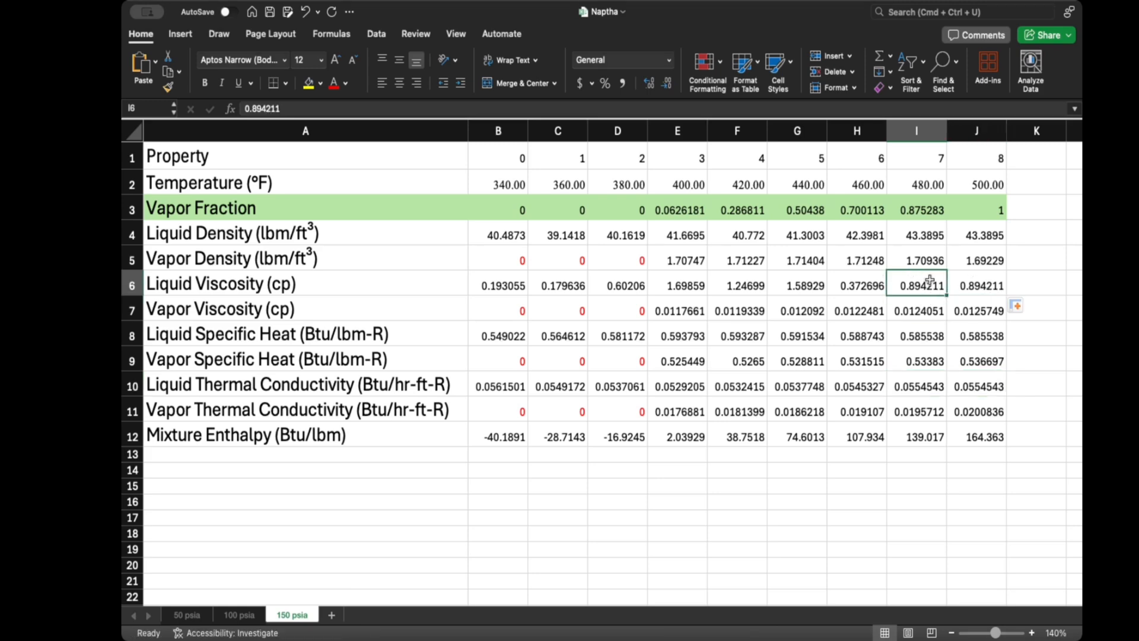
left_click(924, 211)
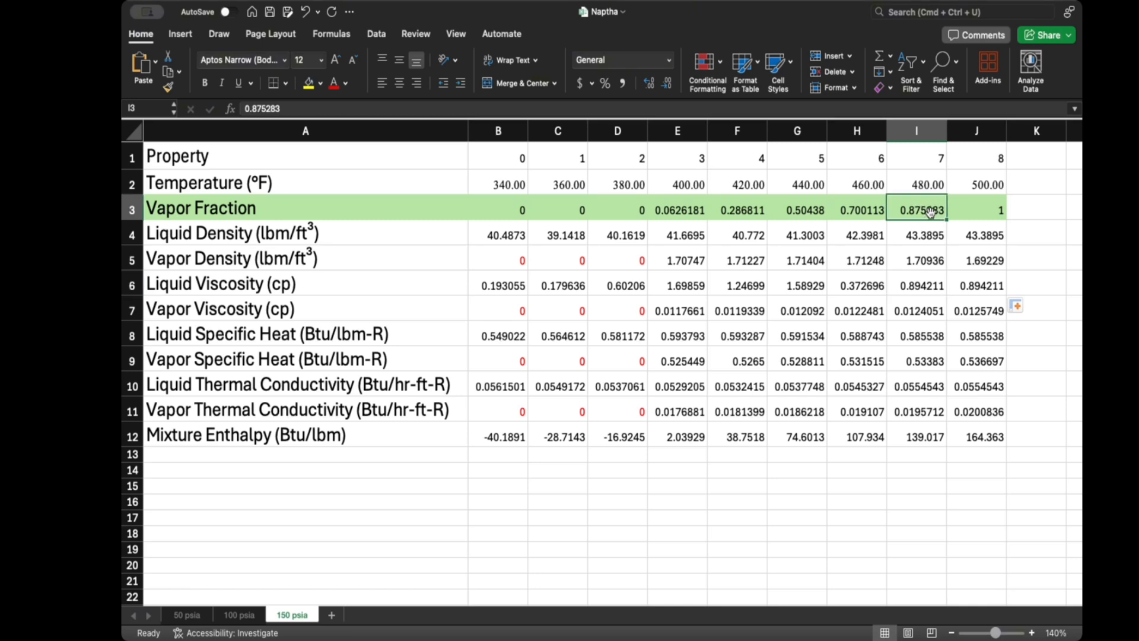
left_click(973, 212)
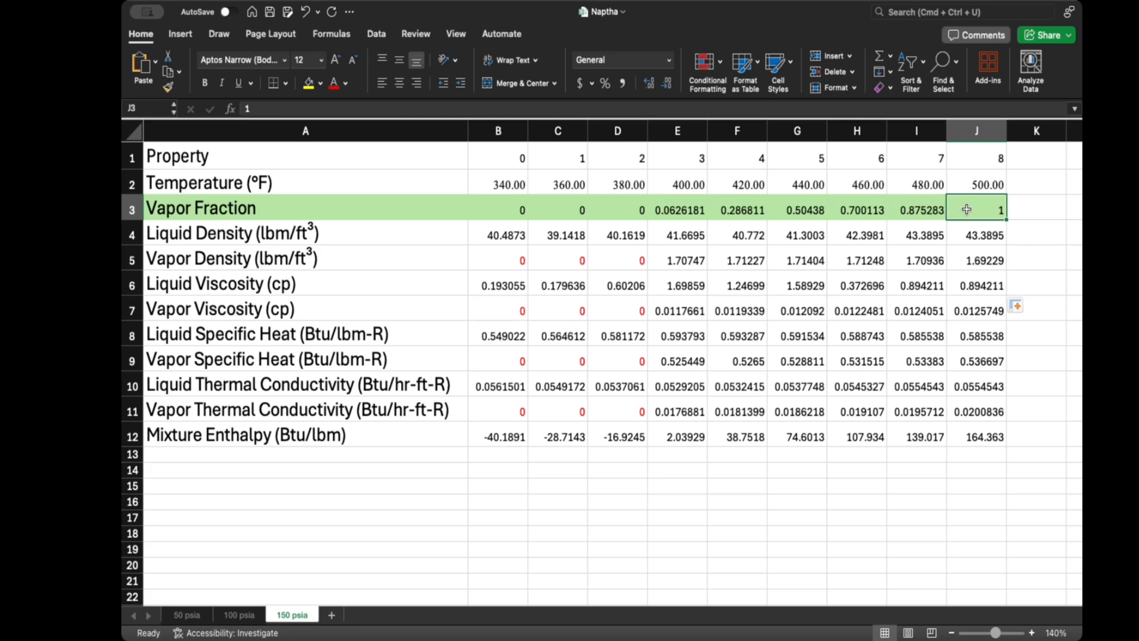
Fill the zero vapor density and vapor viscosity of property sets 0 to 2 with the corresponding values from set 3
left_click(680, 262)
left_click_drag(707, 272, 502, 267)
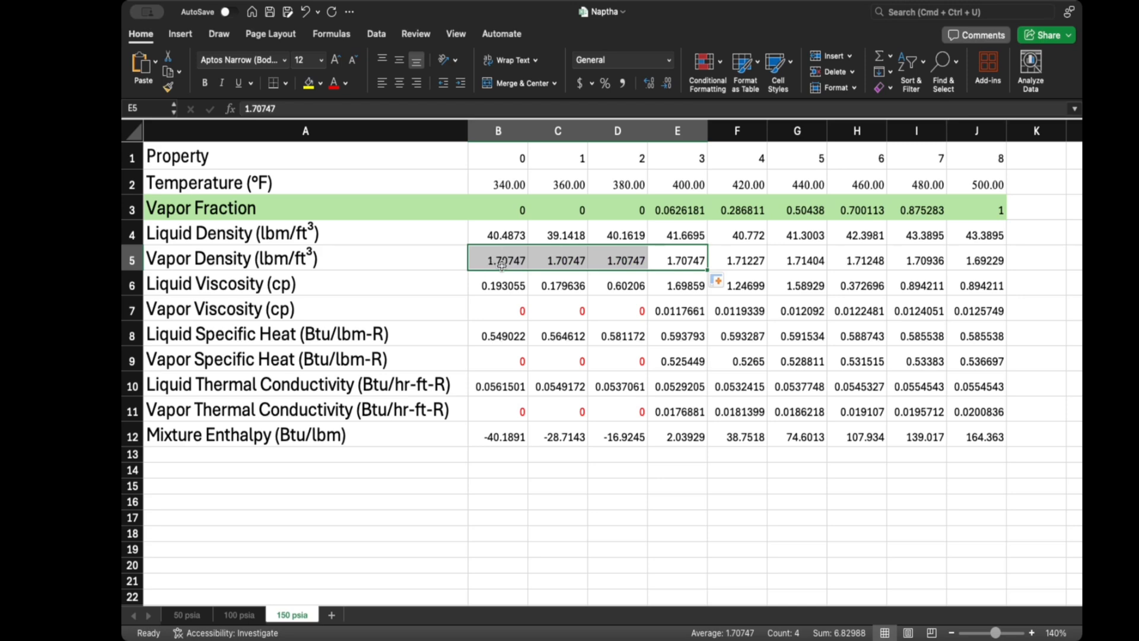
left_click(677, 307)
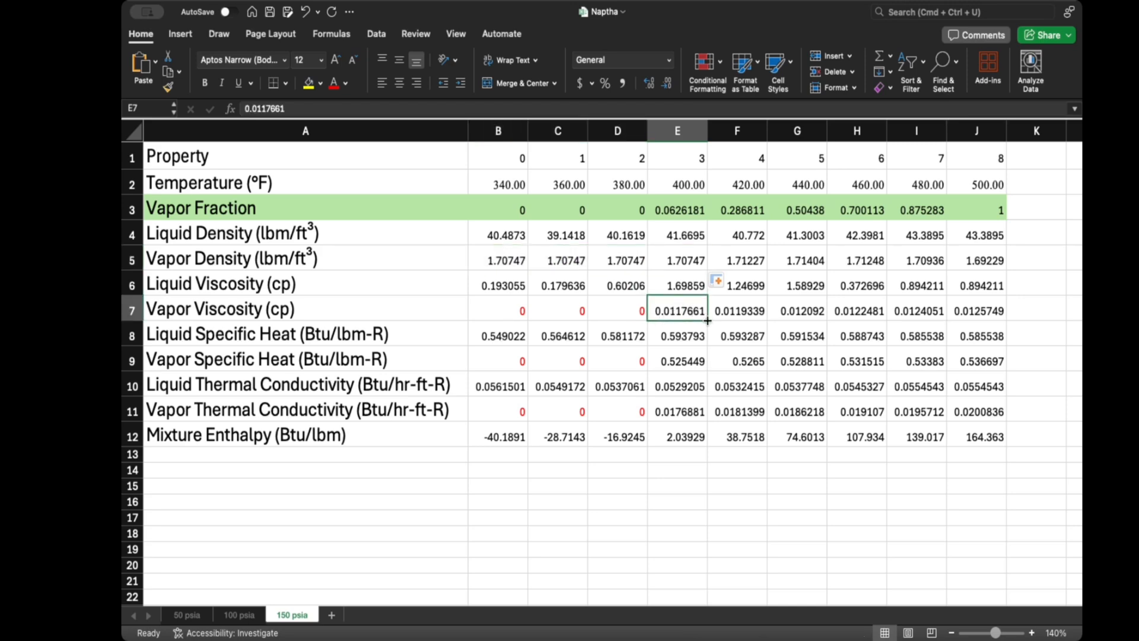
left_click_drag(706, 320, 492, 308)
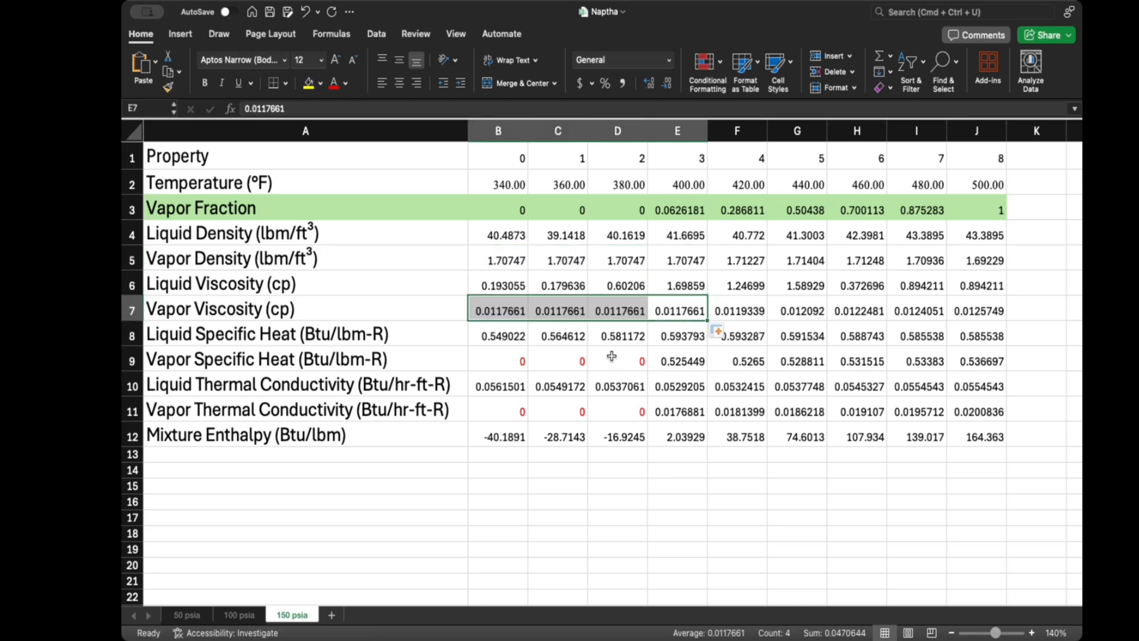
Fill the zero vapor specific heat and vapor thermal conductivity of property sets 0 to 2 with the corresponding values from set 3
left_click(682, 363)
left_click_drag(709, 371, 495, 367)
left_click(671, 409)
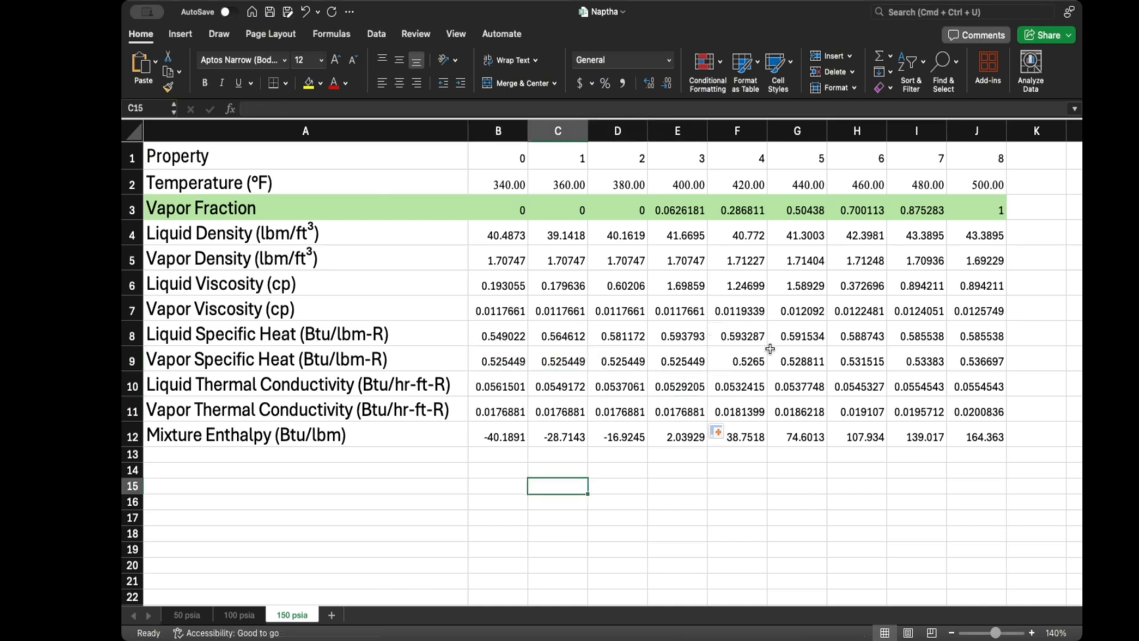
left_click(684, 212)
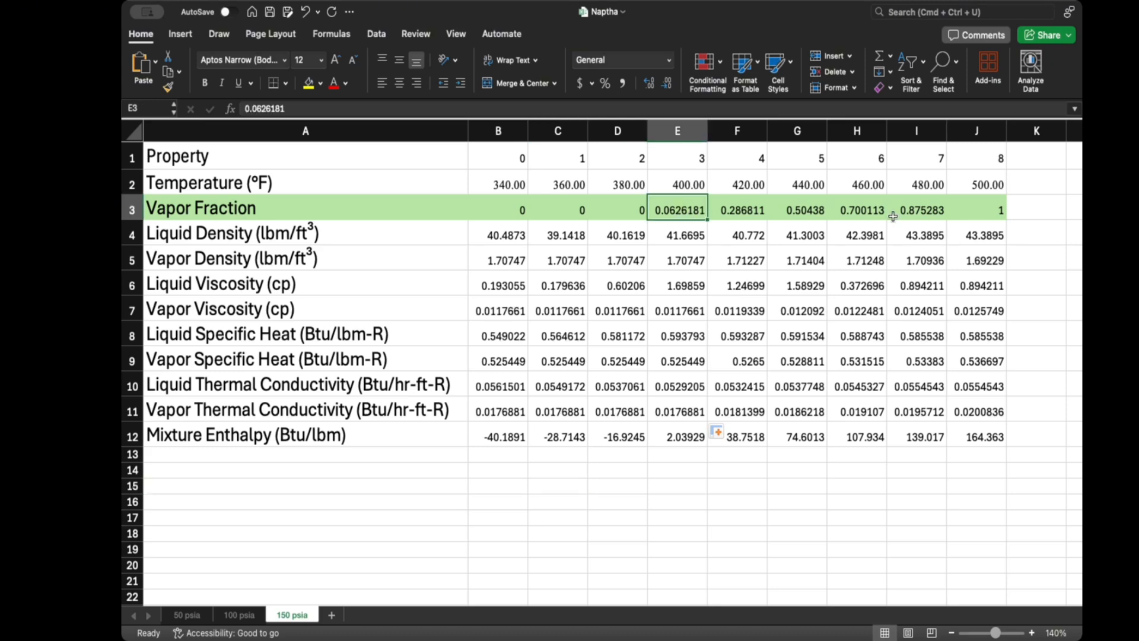
left_click(925, 210)
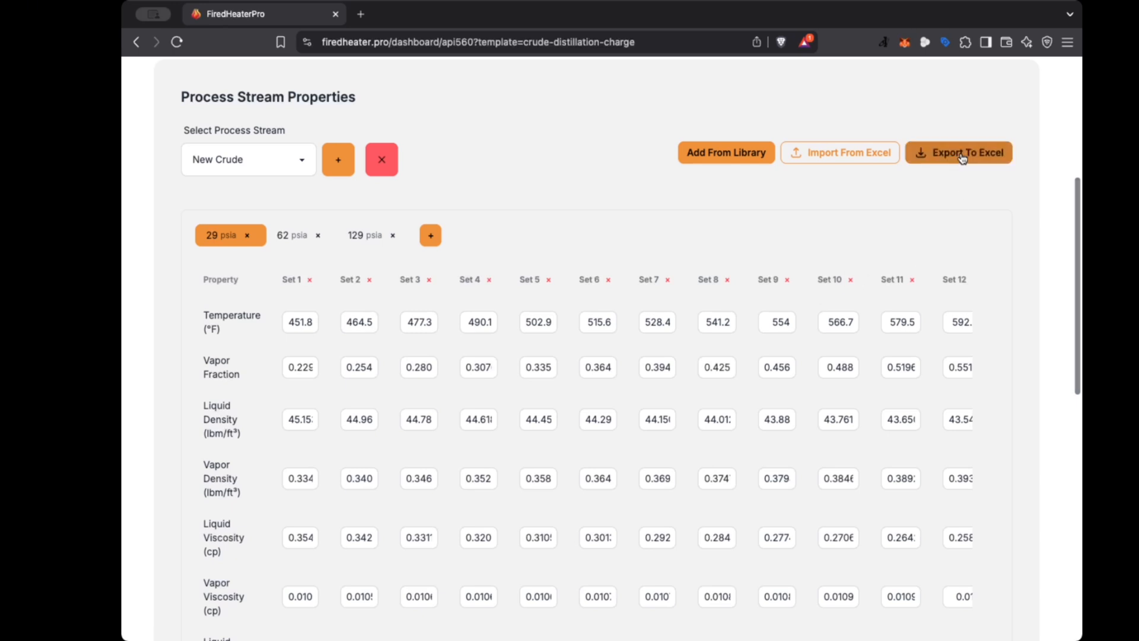
Add the Therminol 55 stream from the library and look through its property table
left_click(729, 161)
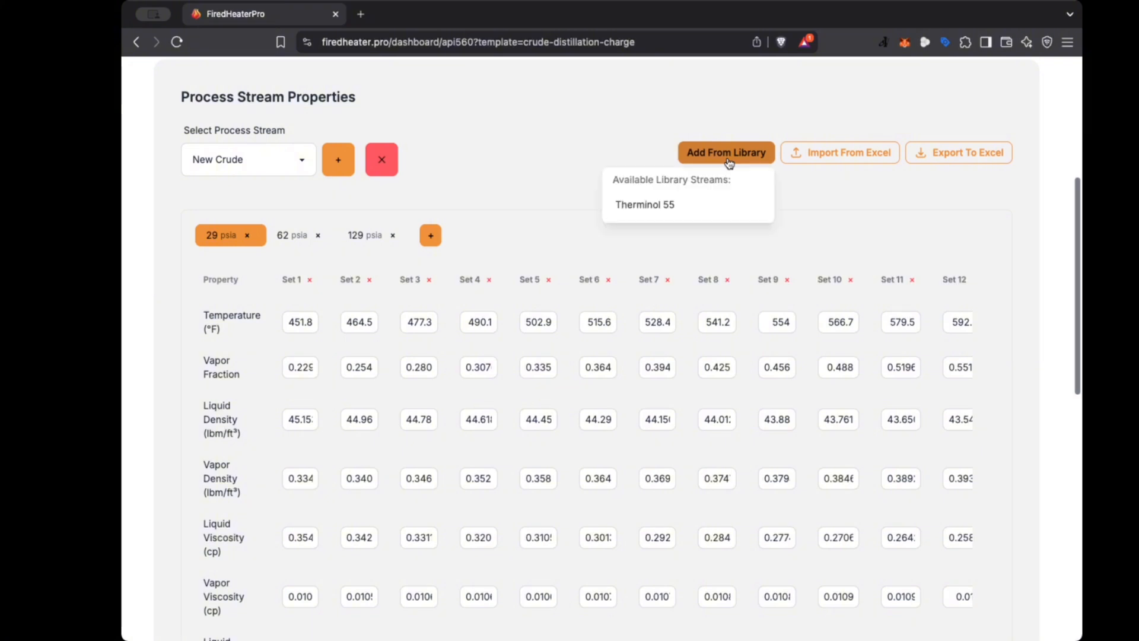
left_click(656, 207)
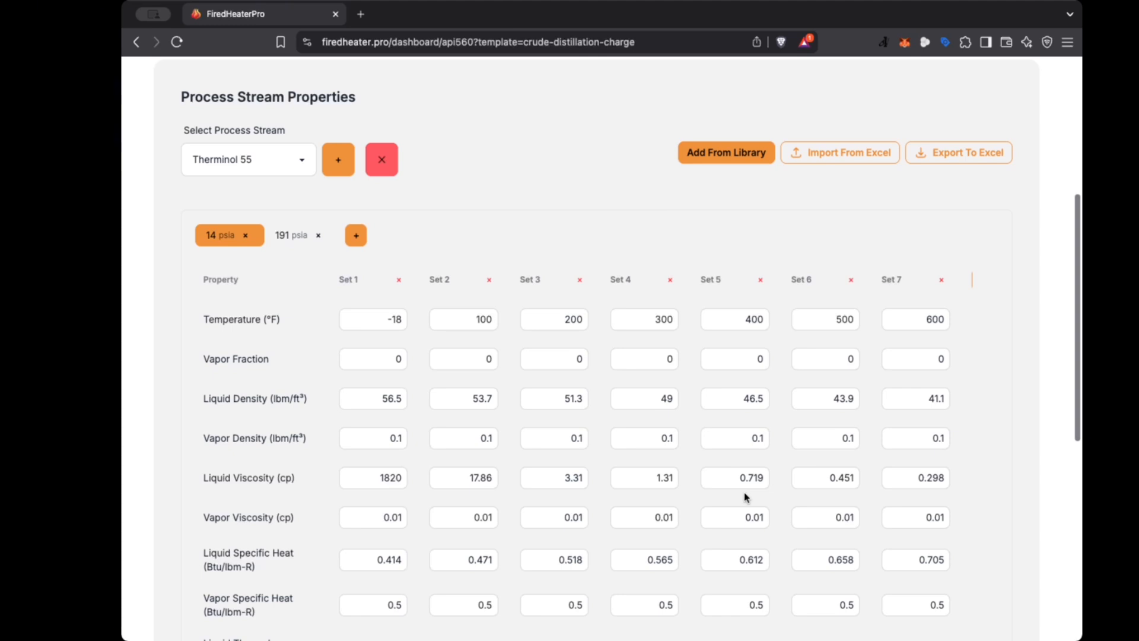
scroll(747, 498, "down", 3)
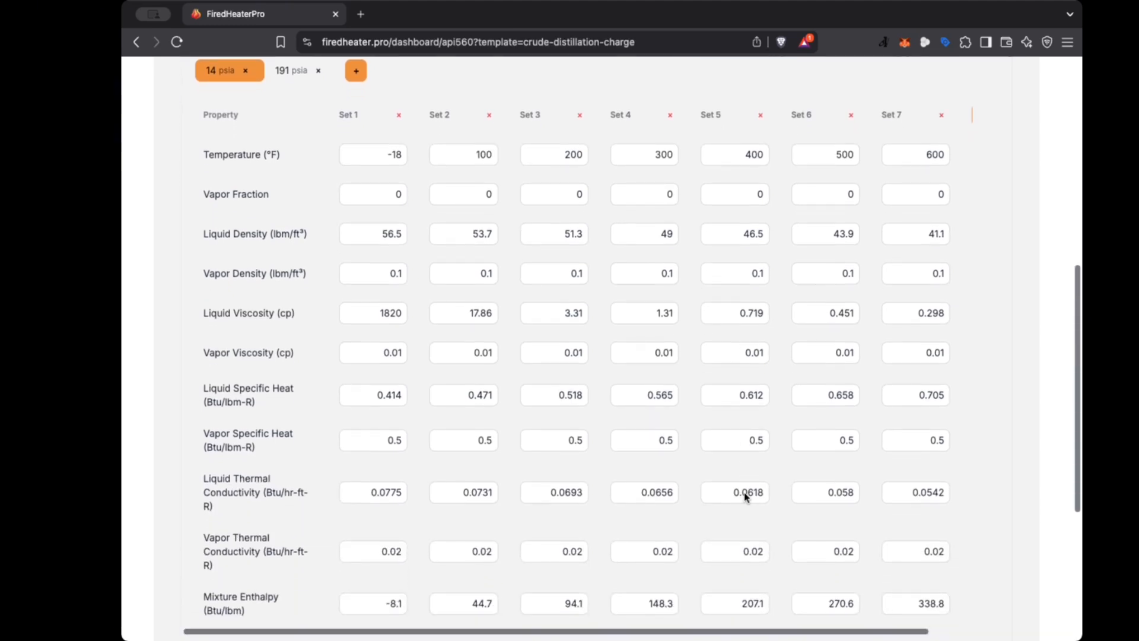
scroll(745, 496, "up", 4)
scroll(745, 494, "up", 1)
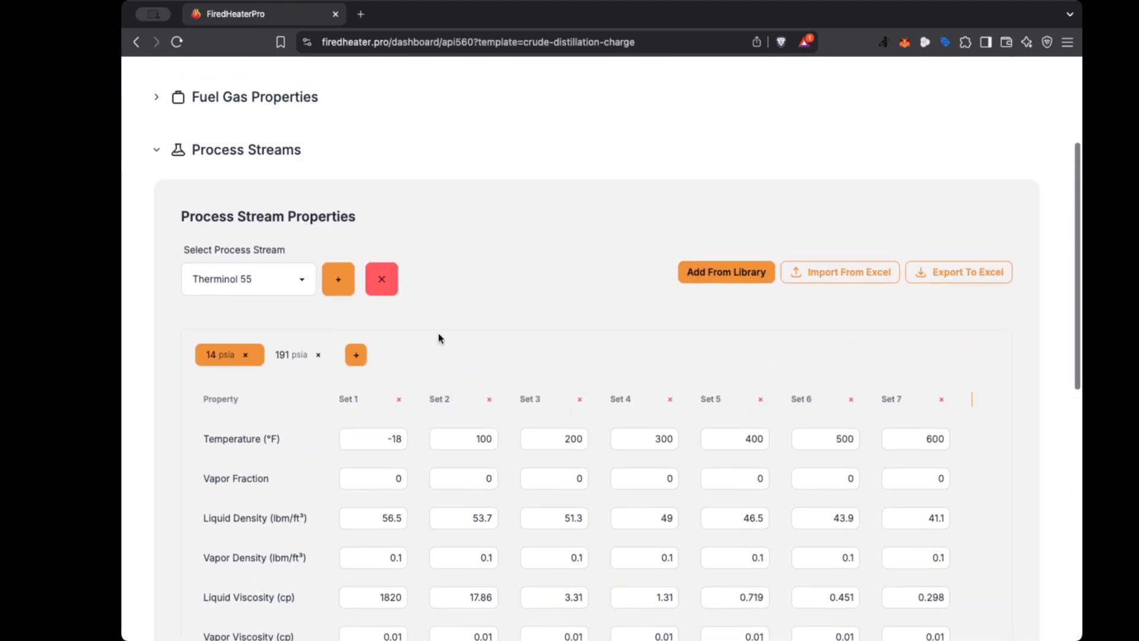
Remove the Therminol 55 stream, confirm the removal, and switch back to the New Crude stream
left_click(384, 280)
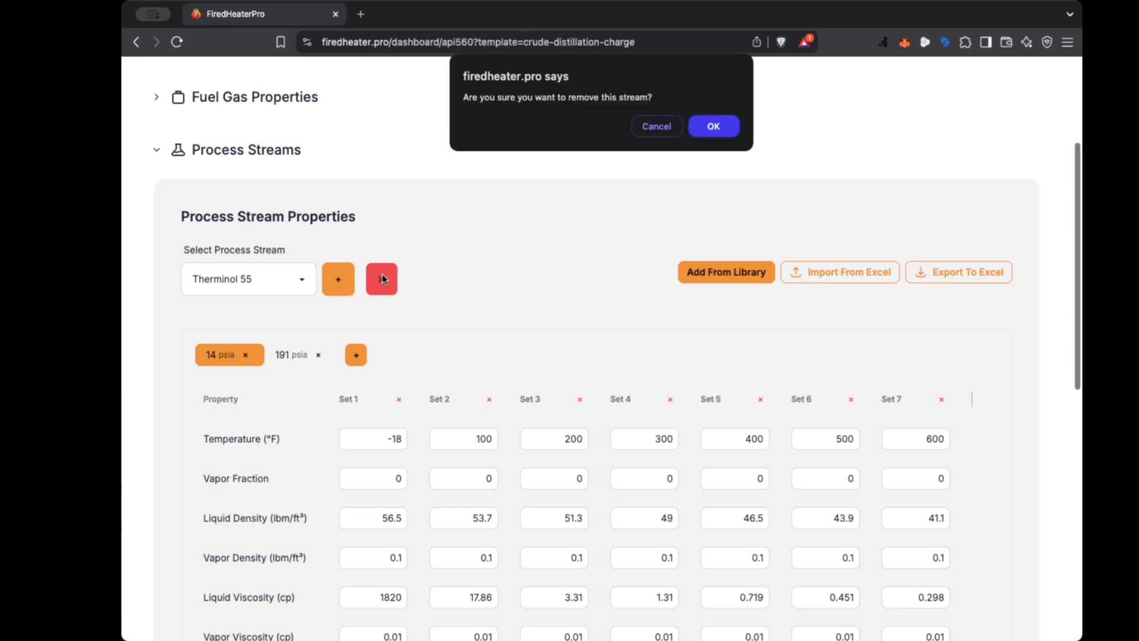
left_click(721, 124)
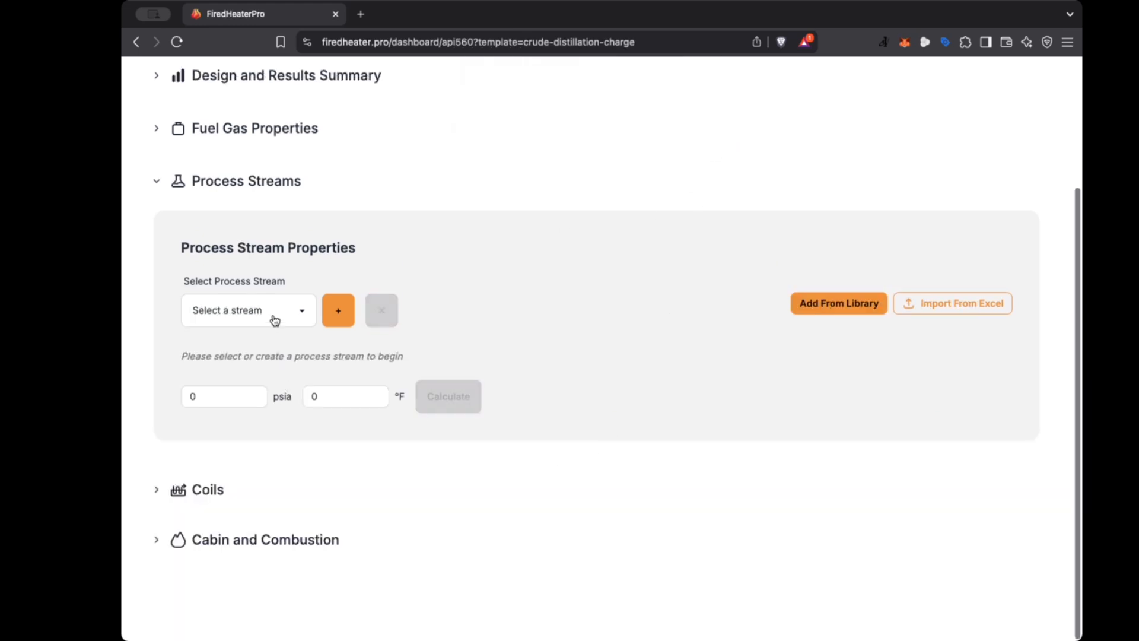
left_click(266, 338)
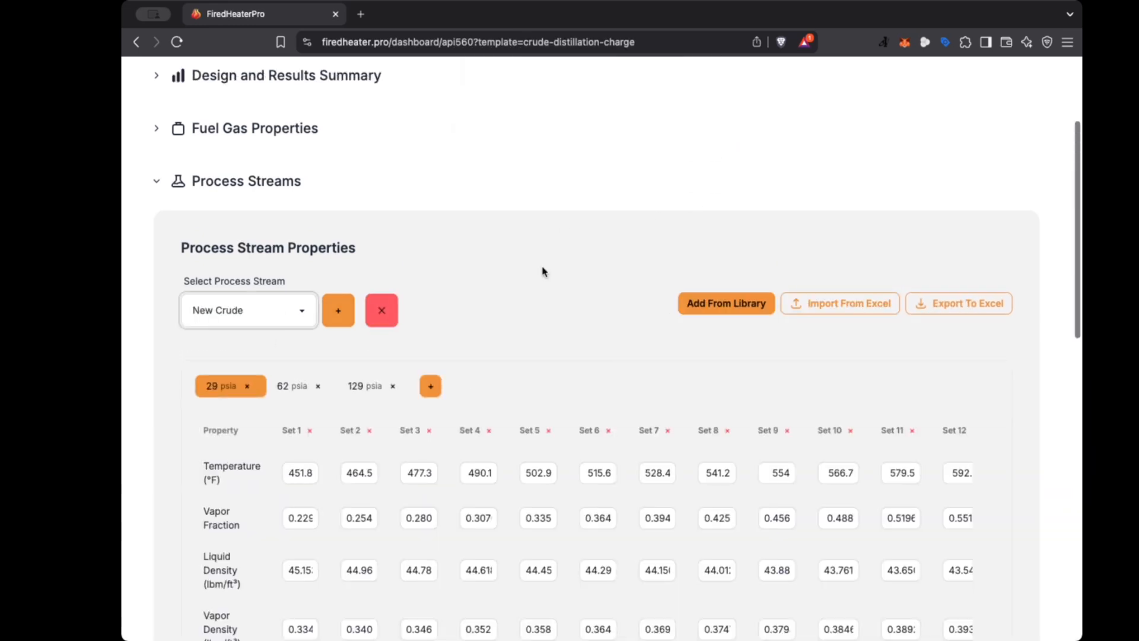
Calculate the New Crude stream's properties at 59 psia and 470 °F
scroll(655, 442, "down", 4)
scroll(655, 445, "down", 10)
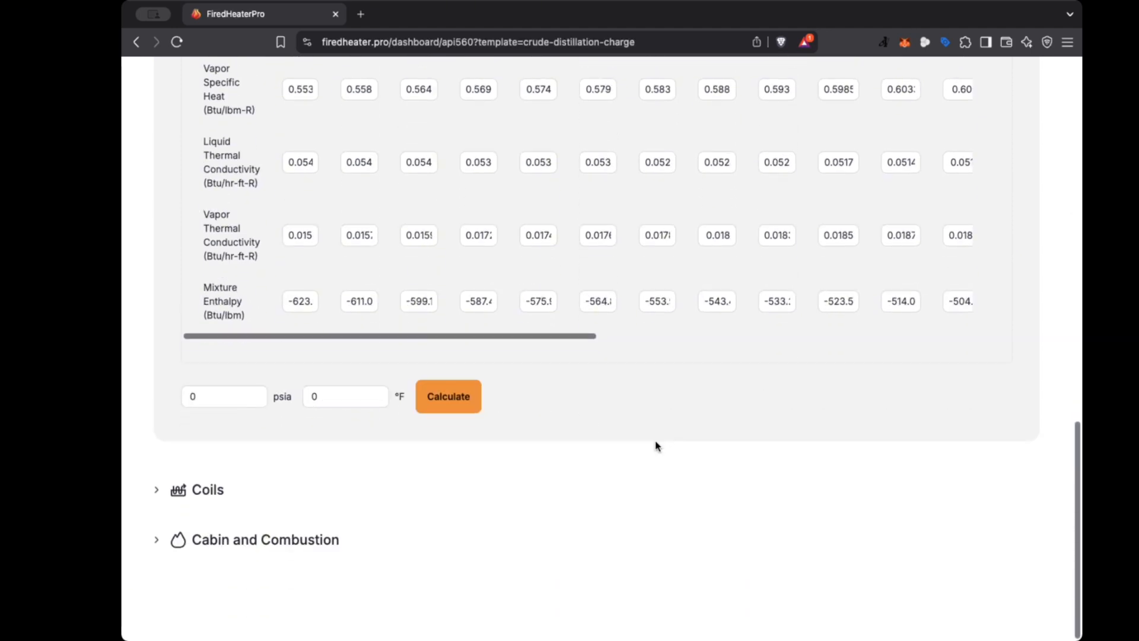
left_click(227, 397)
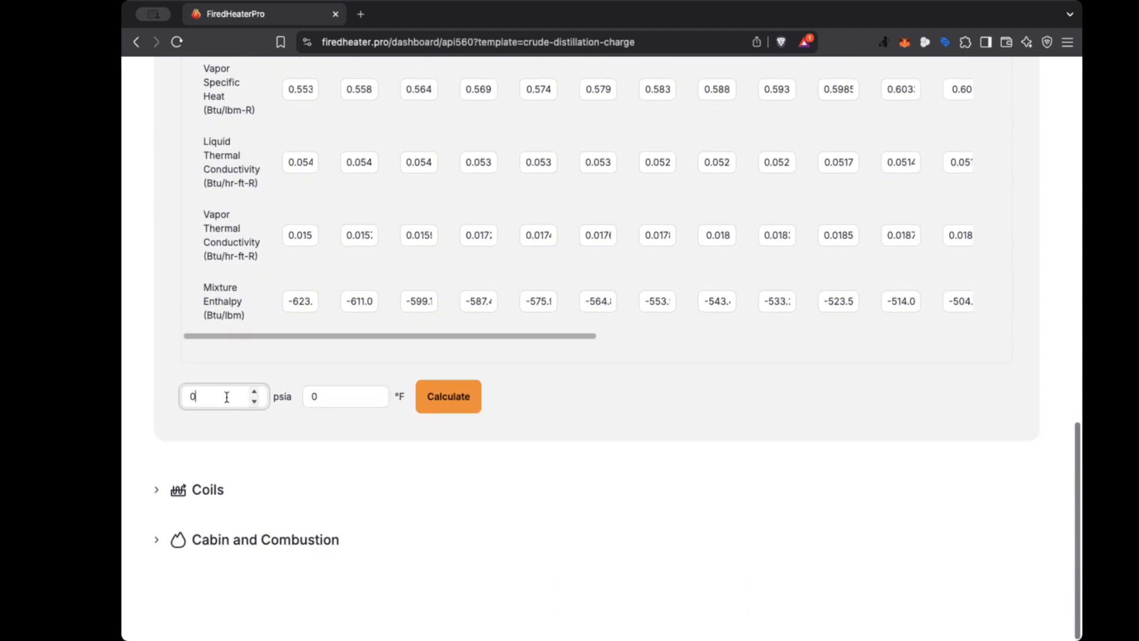
left_click_drag(226, 397, 182, 396)
type("59")
key("Tab")
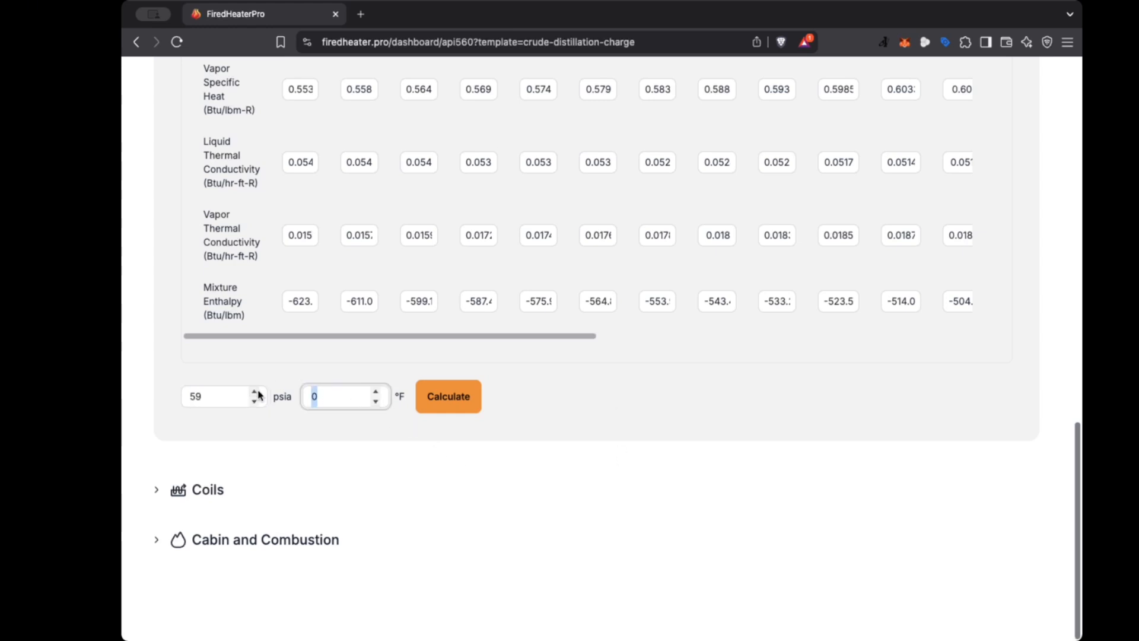
type("470")
left_click(445, 407)
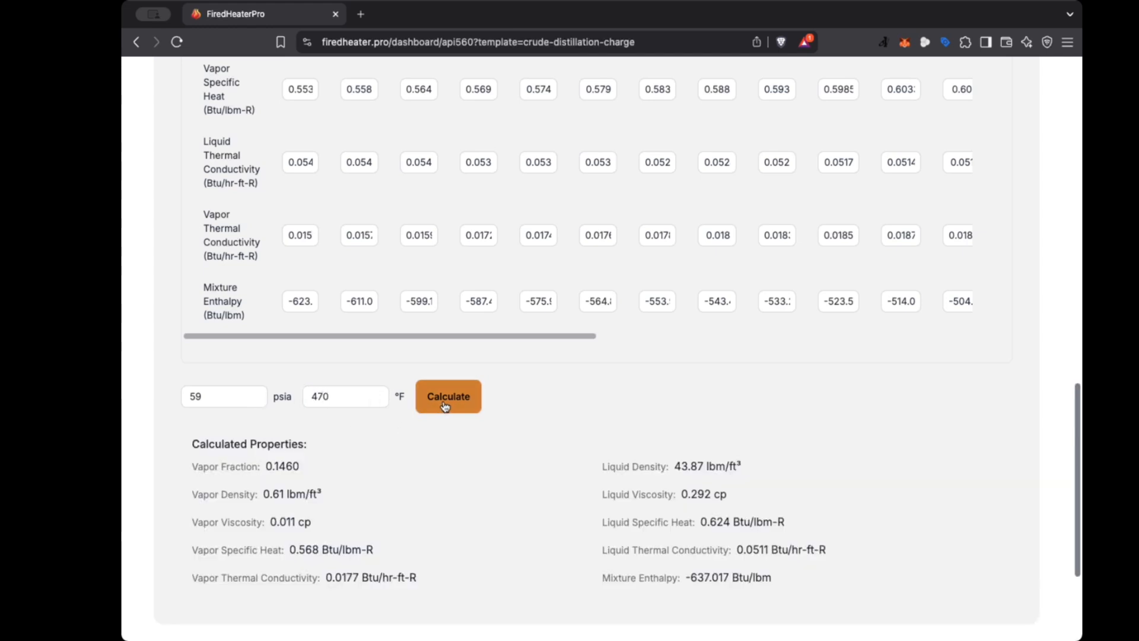
scroll(478, 559, "down", 1)
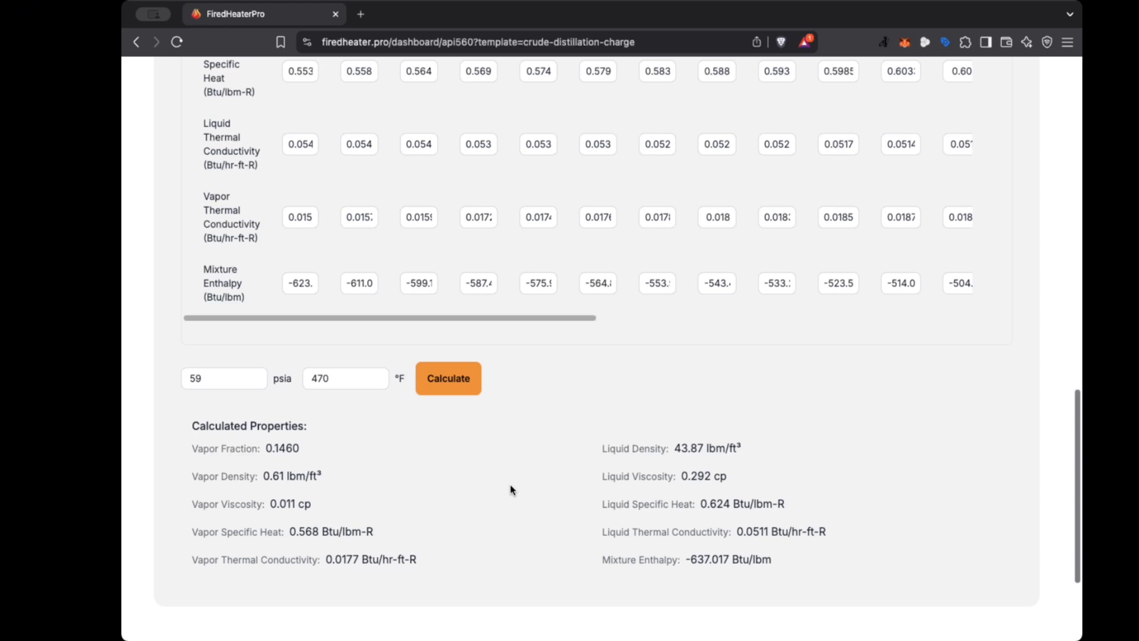
scroll(510, 489, "up", 10)
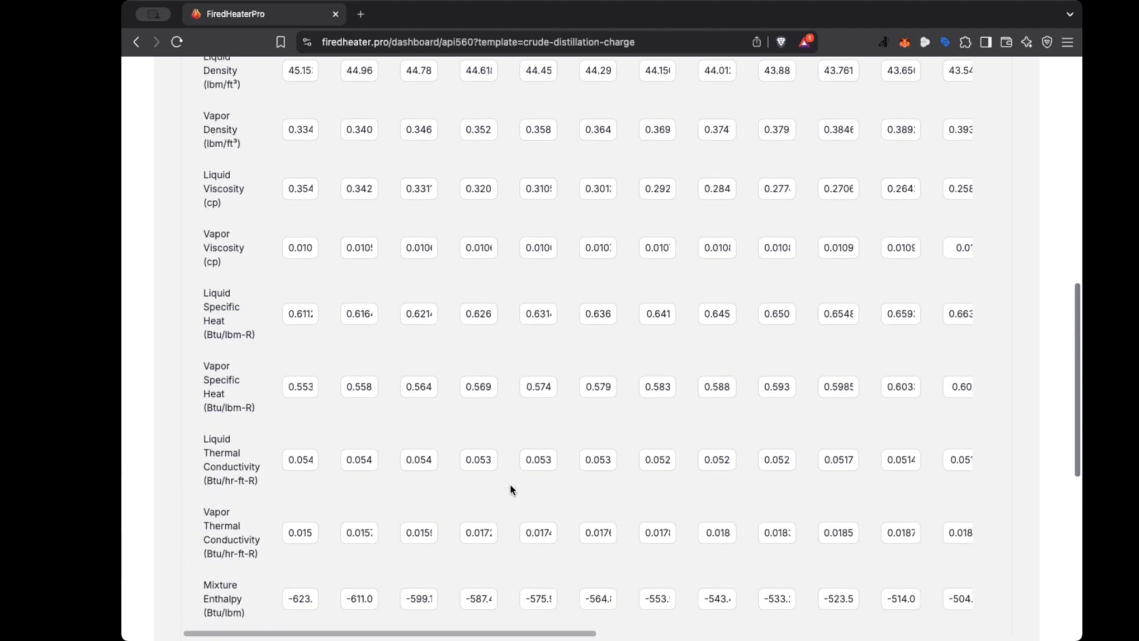
scroll(511, 489, "up", 3)
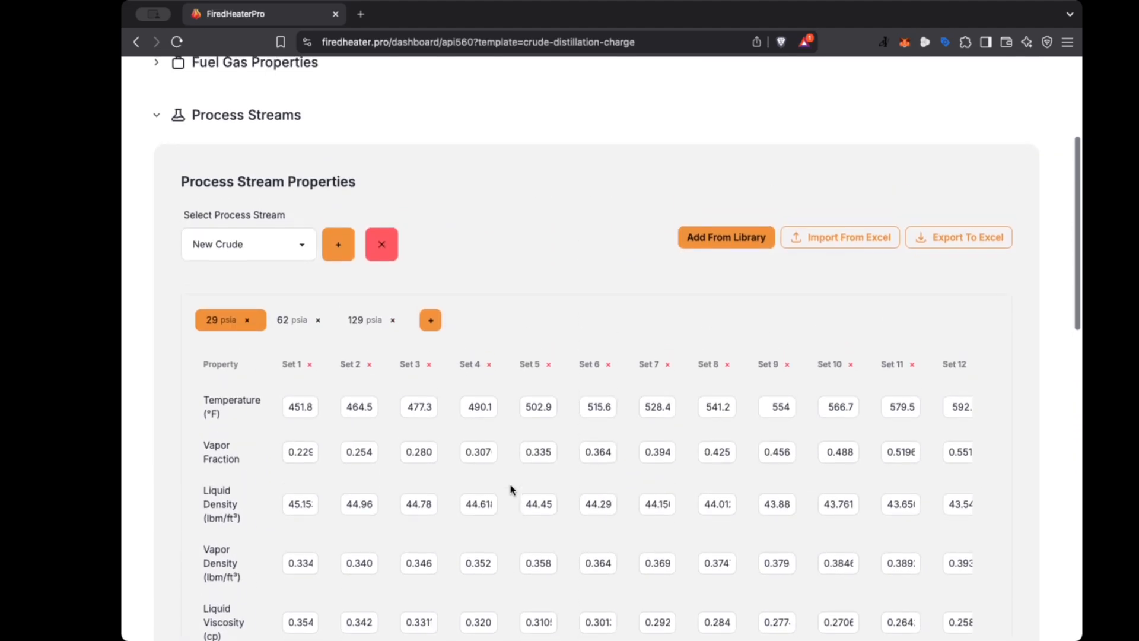